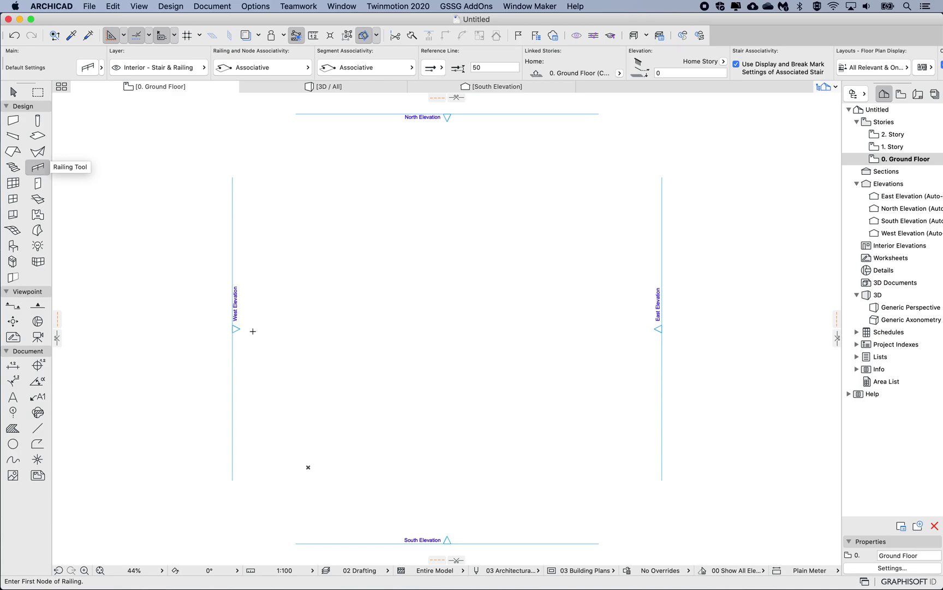
Draw a short straight horizontal railing on the ground floor plan, east of the West Elevation marker
{"action": "scroll", "coordinate": [369, 405], "scroll_direction": "up", "scroll_amount": 5}
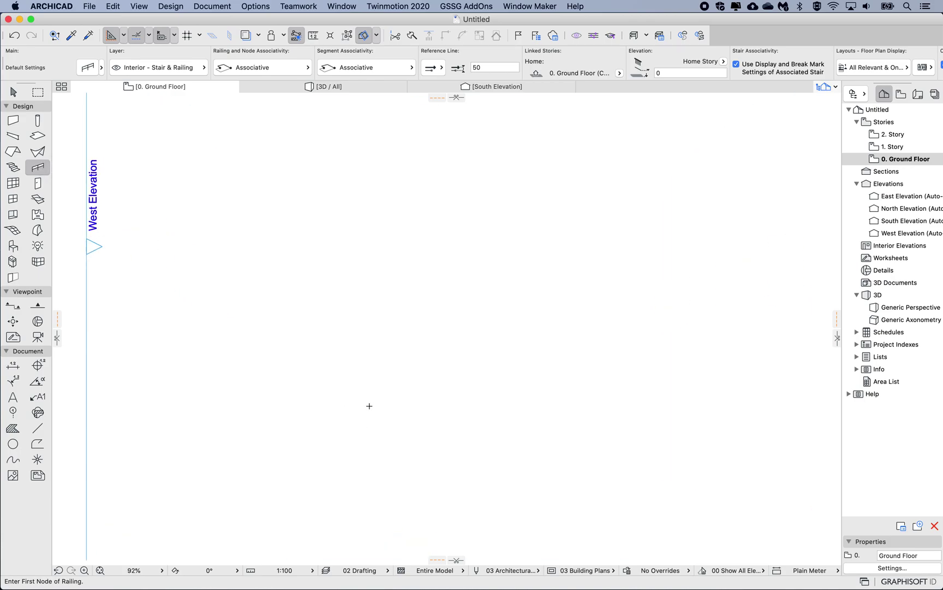
{"action": "left_click", "coordinate": [341, 441]}
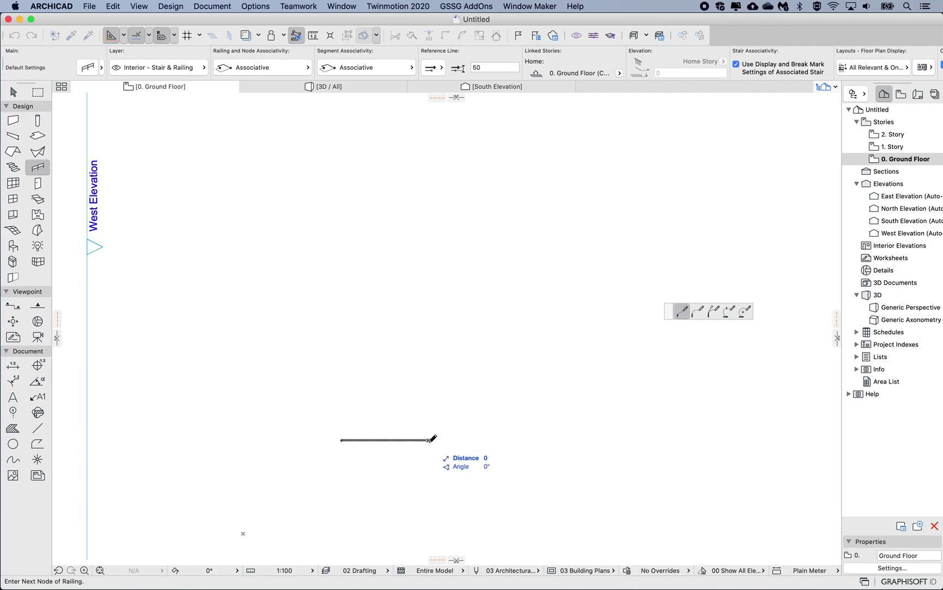
{"action": "double_click", "coordinate": [432, 440]}
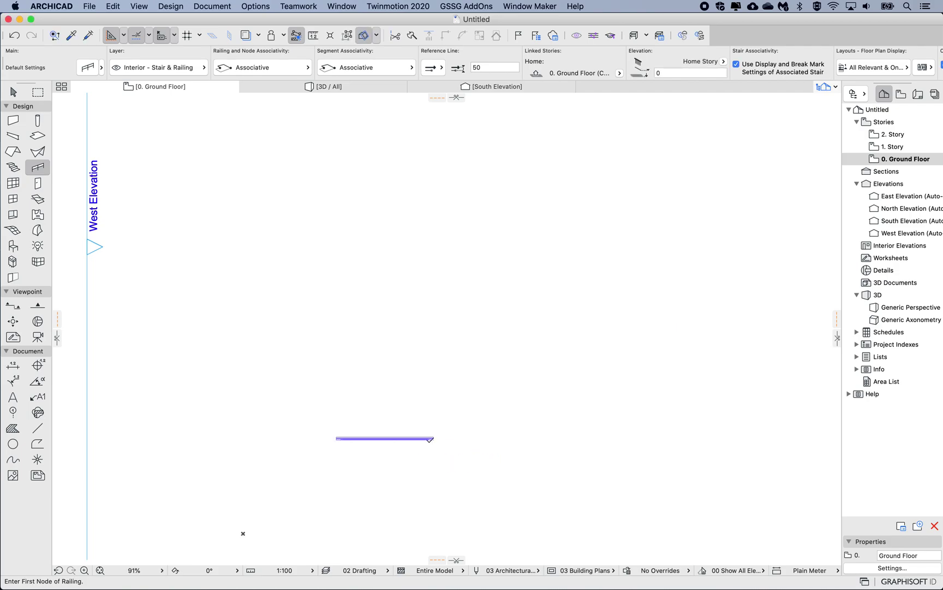
Inspect the railing up close in the 3D view
{"action": "left_click", "coordinate": [333, 89]}
{"action": "scroll", "coordinate": [357, 327], "scroll_direction": "up", "scroll_amount": 5}
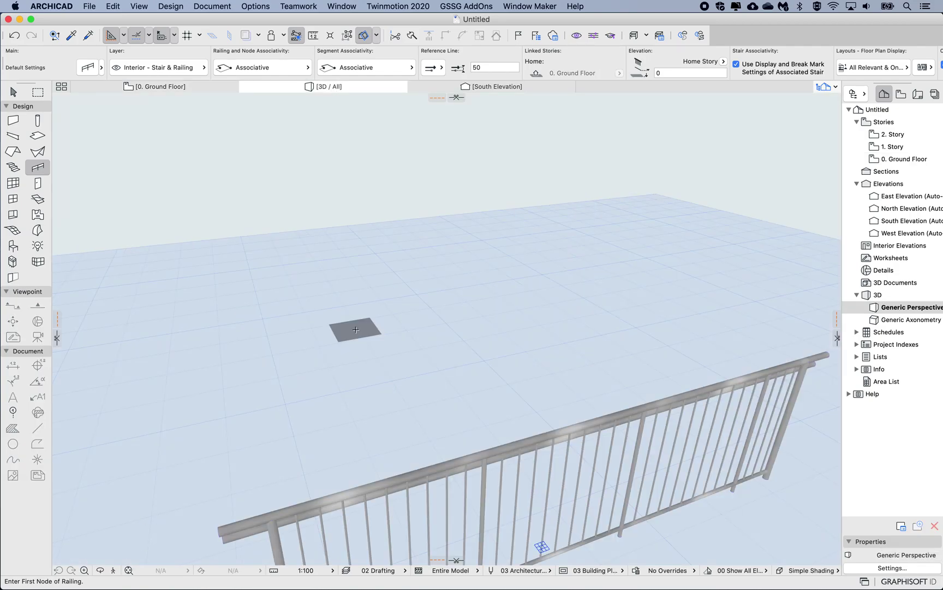
{"action": "scroll", "coordinate": [356, 330], "scroll_direction": "down", "scroll_amount": 5}
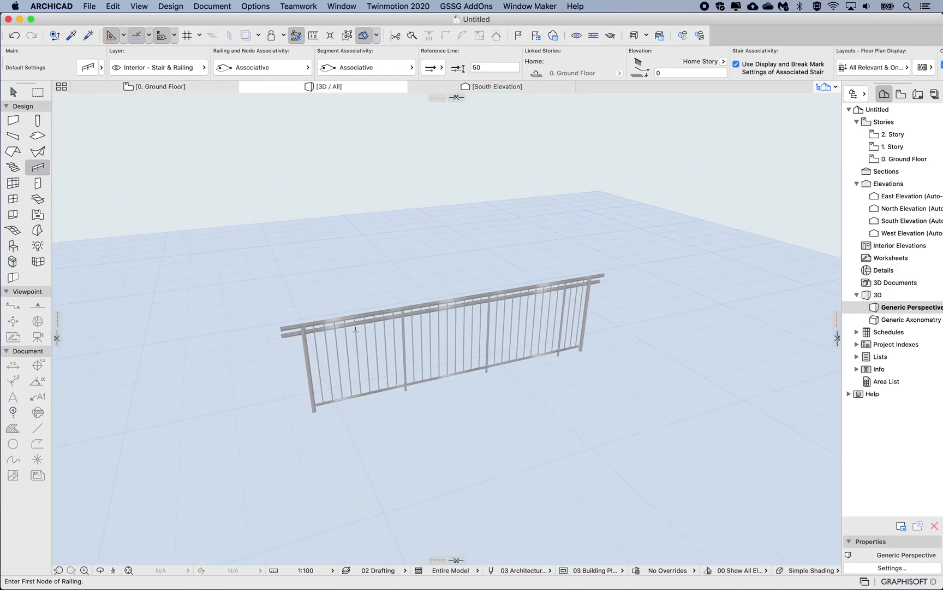
{"action": "scroll", "coordinate": [356, 330], "scroll_direction": "up", "scroll_amount": 5}
{"action": "scroll", "coordinate": [355, 329], "scroll_direction": "down", "scroll_amount": 3}
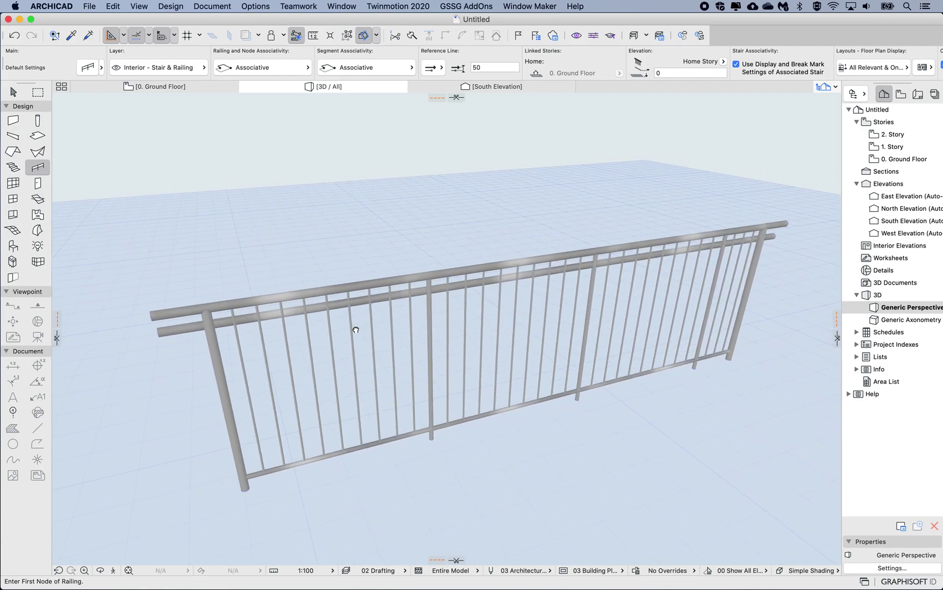
{"action": "scroll", "coordinate": [356, 332], "scroll_direction": "up", "scroll_amount": 3, "text": "shift"}
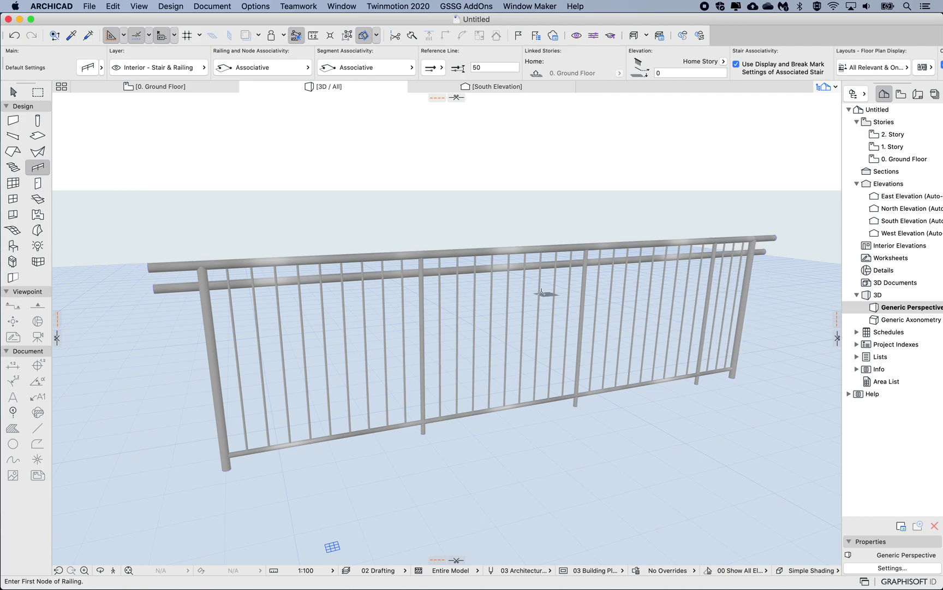
Set the position of the railing's inner post to 1200 in the railing's selection settings and apply it
{"action": "key", "text": "shift"}
{"action": "left_click", "coordinate": [498, 248], "text": "shift"}
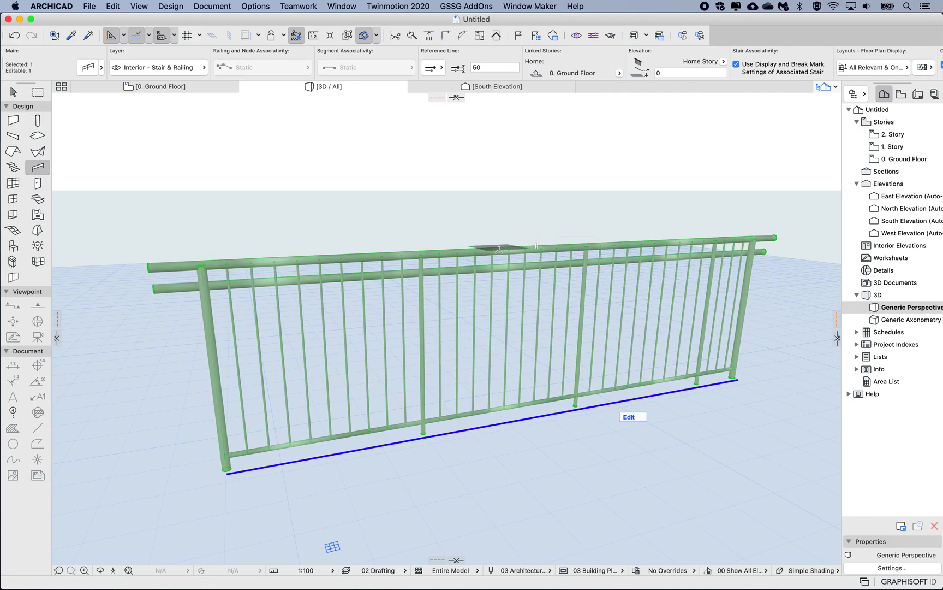
{"action": "double_click", "coordinate": [498, 249]}
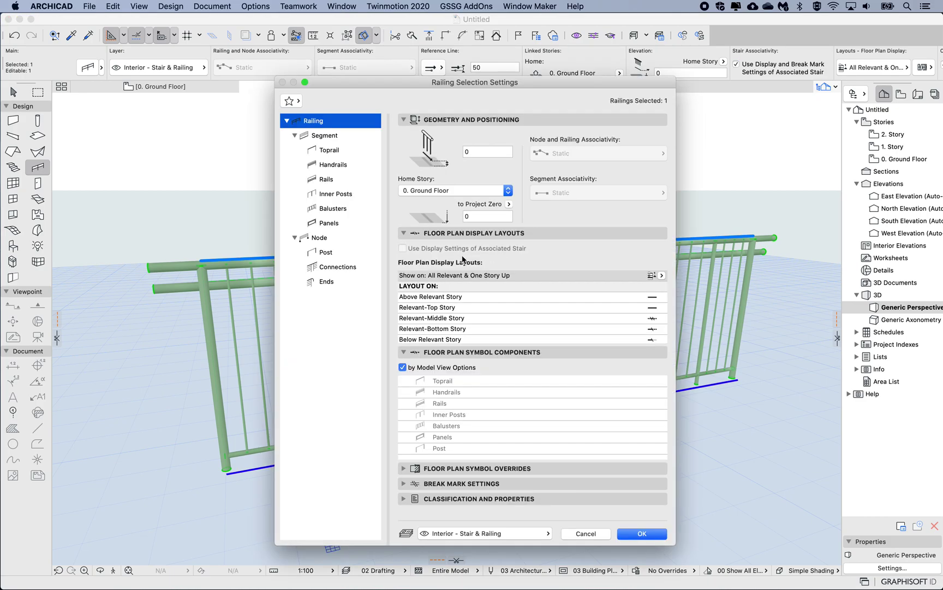
{"action": "left_click", "coordinate": [316, 136]}
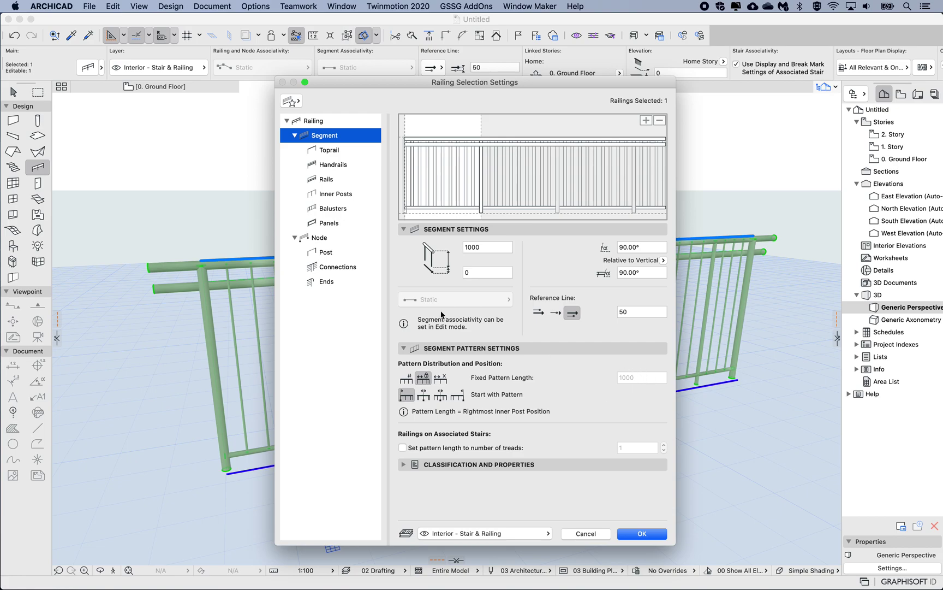
{"action": "left_click", "coordinate": [317, 195]}
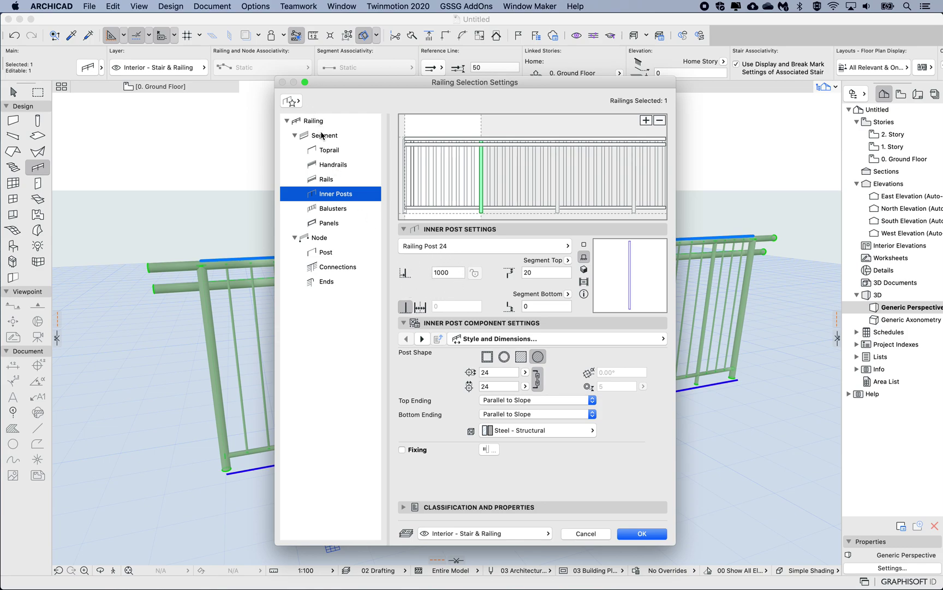
{"action": "left_click", "coordinate": [453, 268]}
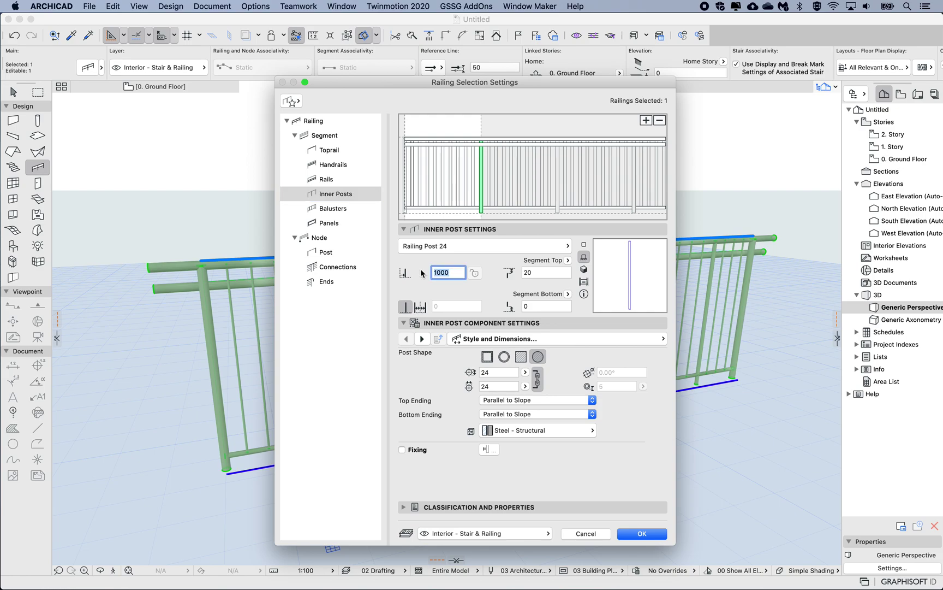
{"action": "type", "text": "12"}
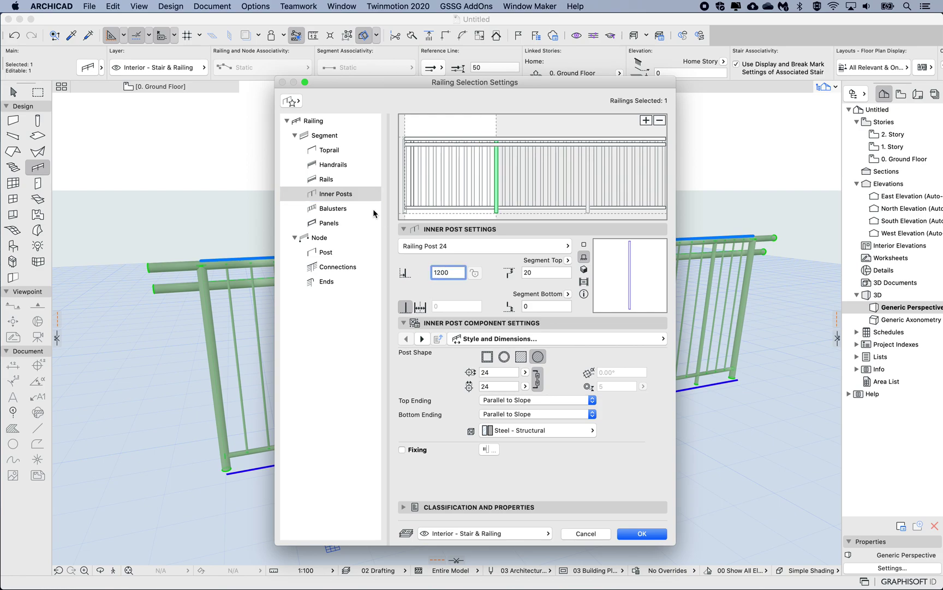
{"action": "left_click", "coordinate": [331, 136]}
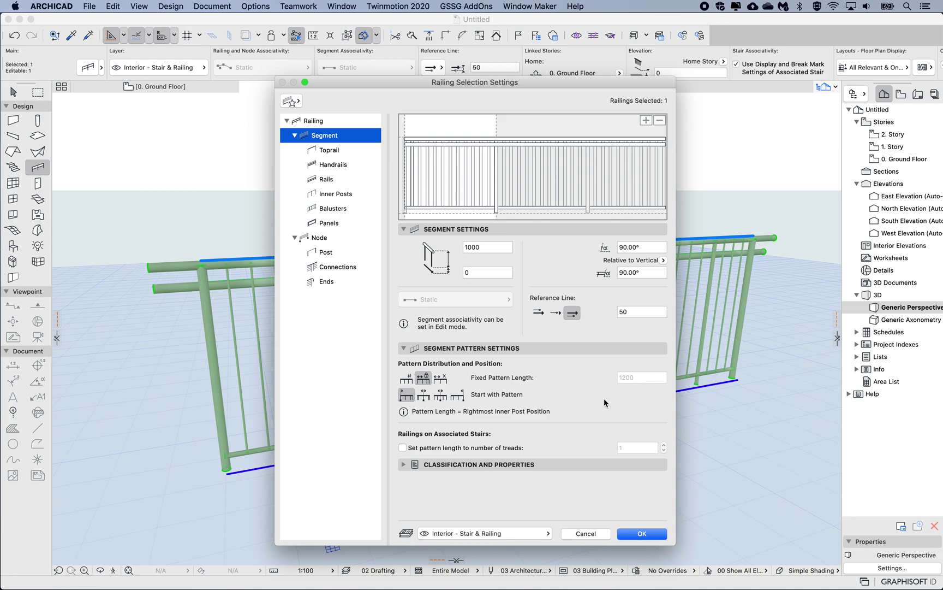
{"action": "left_click", "coordinate": [656, 534]}
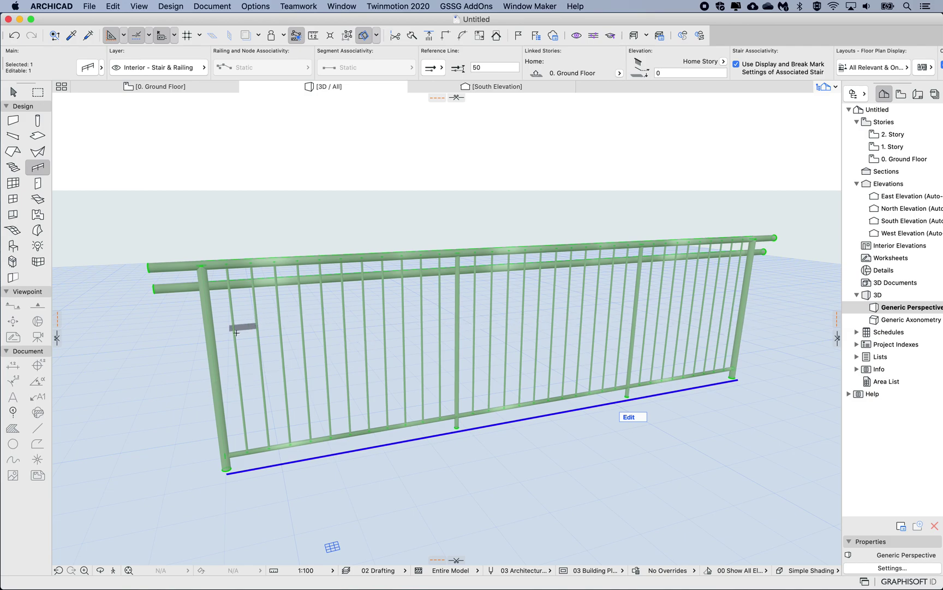
Change the railing segment's pattern distribution to Equally Distribute Pattern with a maximum length of 1000 and apply it
{"action": "double_click", "coordinate": [466, 342]}
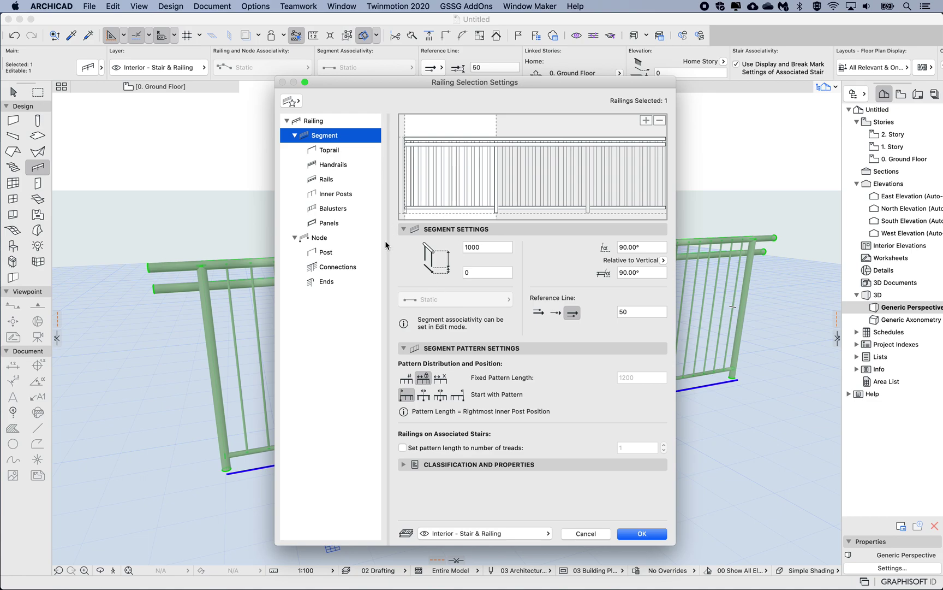
{"action": "left_click", "coordinate": [443, 379]}
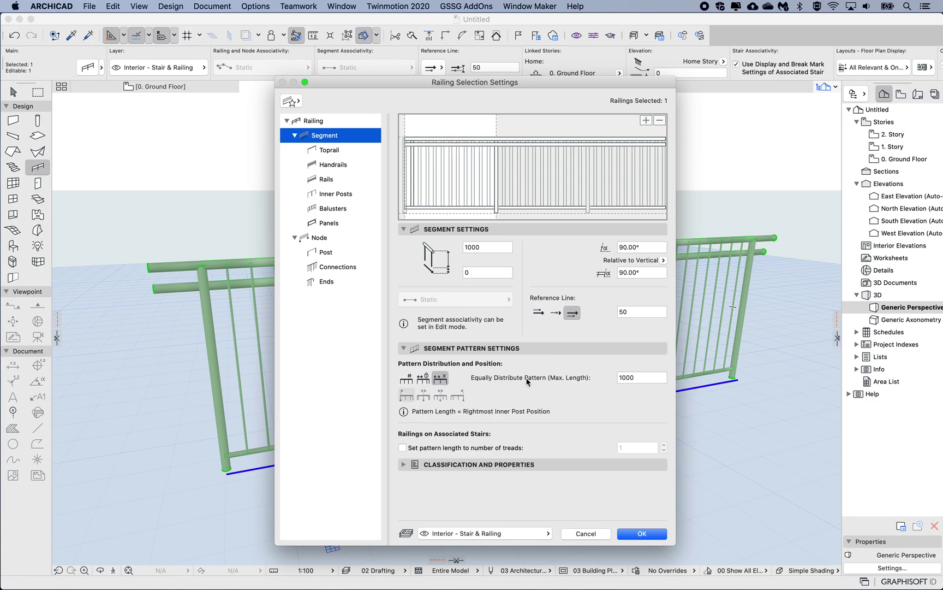
{"action": "left_click", "coordinate": [637, 377]}
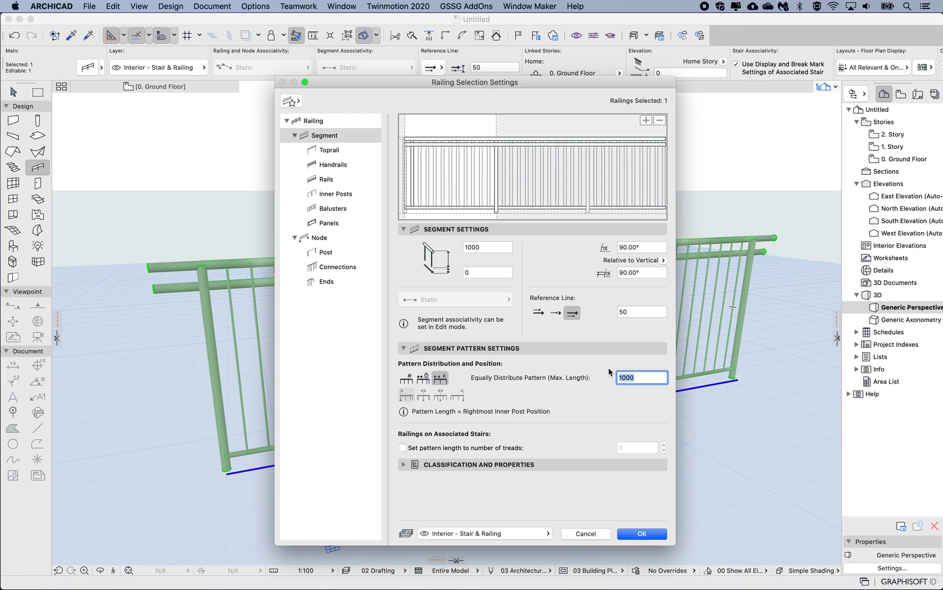
{"action": "left_click", "coordinate": [643, 534]}
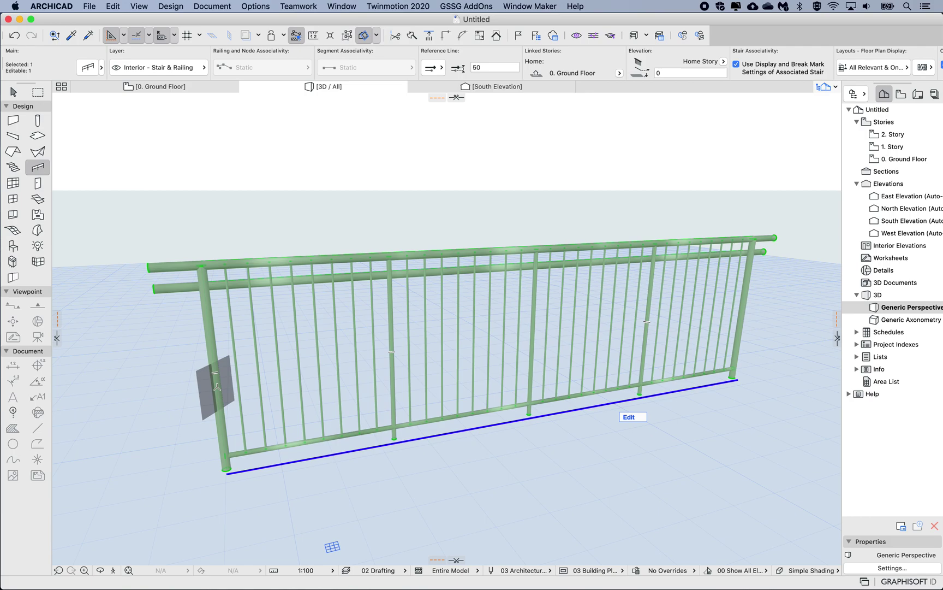
Change the railing segment's pattern distribution to Divide Segment into Divisions with 1 division and apply it
{"action": "double_click", "coordinate": [217, 385]}
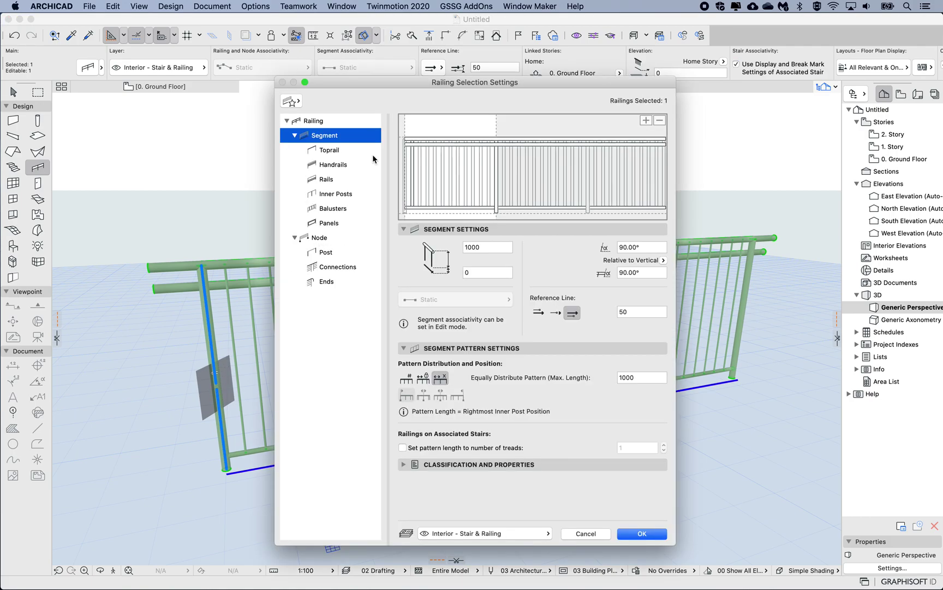
{"action": "left_click", "coordinate": [333, 195]}
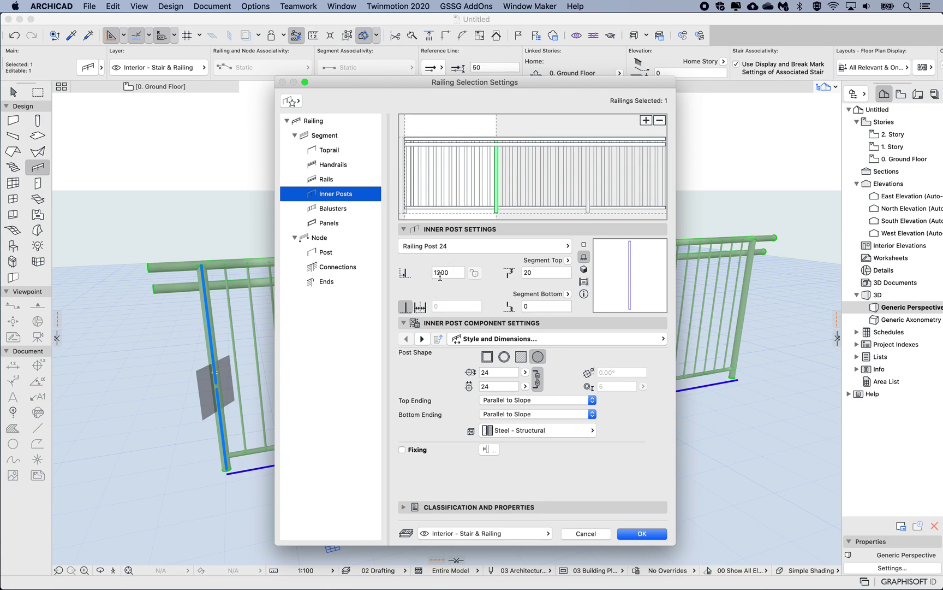
{"action": "left_click", "coordinate": [321, 138]}
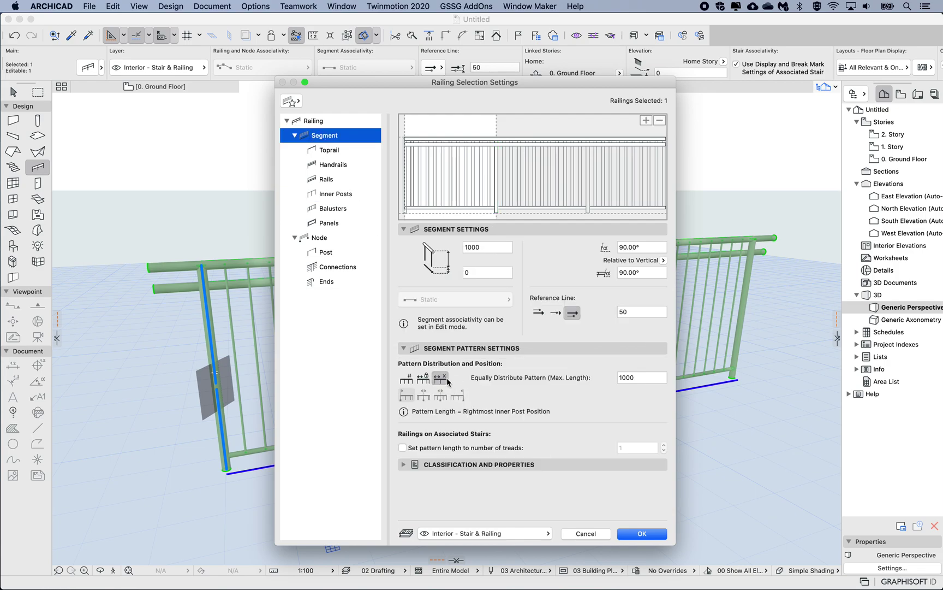
{"action": "left_click", "coordinate": [407, 377]}
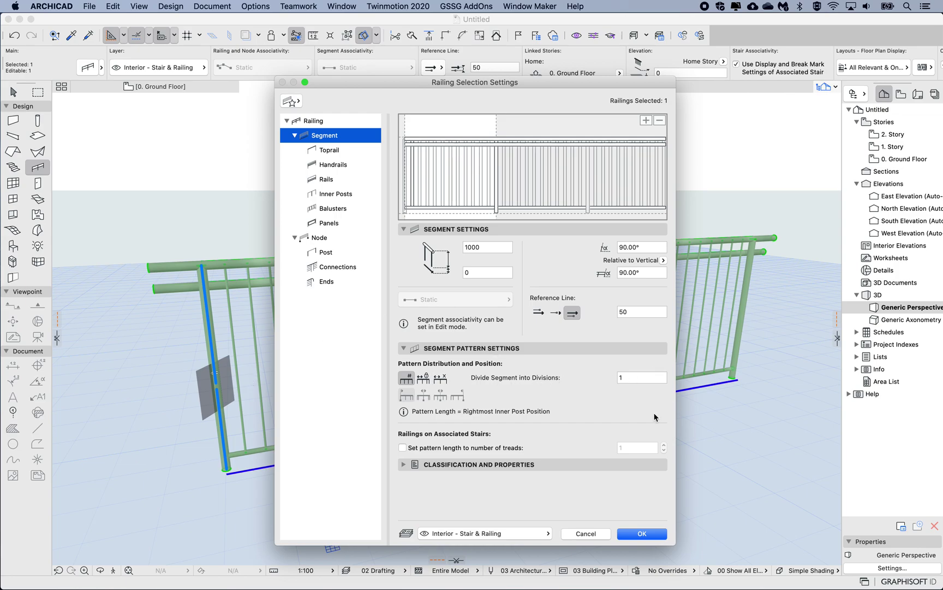
{"action": "left_click", "coordinate": [625, 377]}
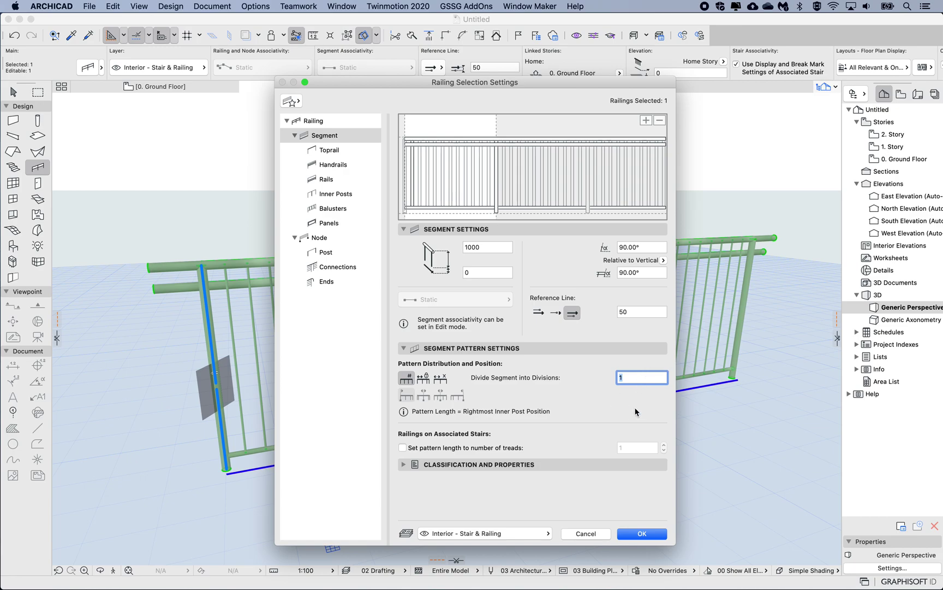
{"action": "left_click", "coordinate": [642, 533]}
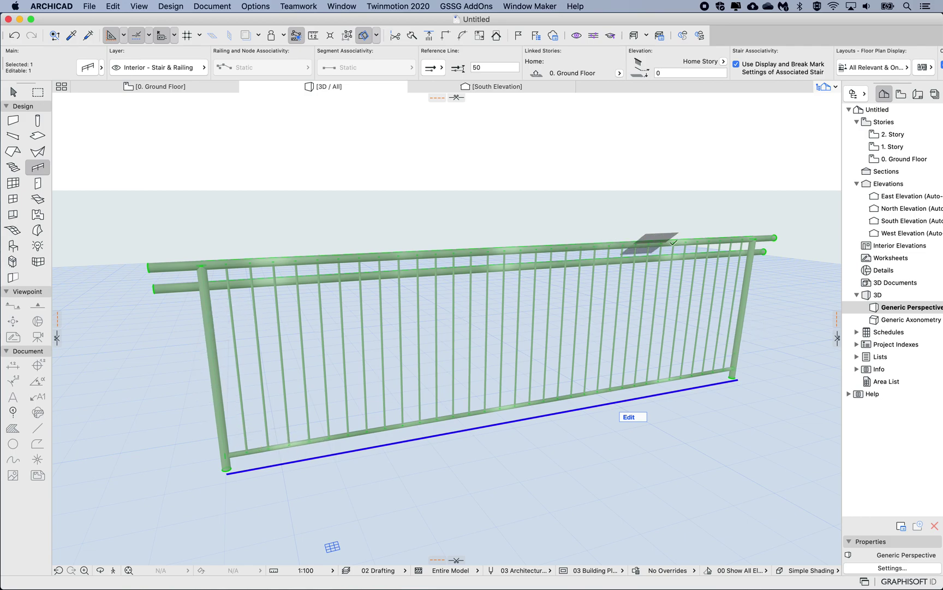
Set the railing segment's number of divisions to 3 and apply it
{"action": "double_click", "coordinate": [621, 310]}
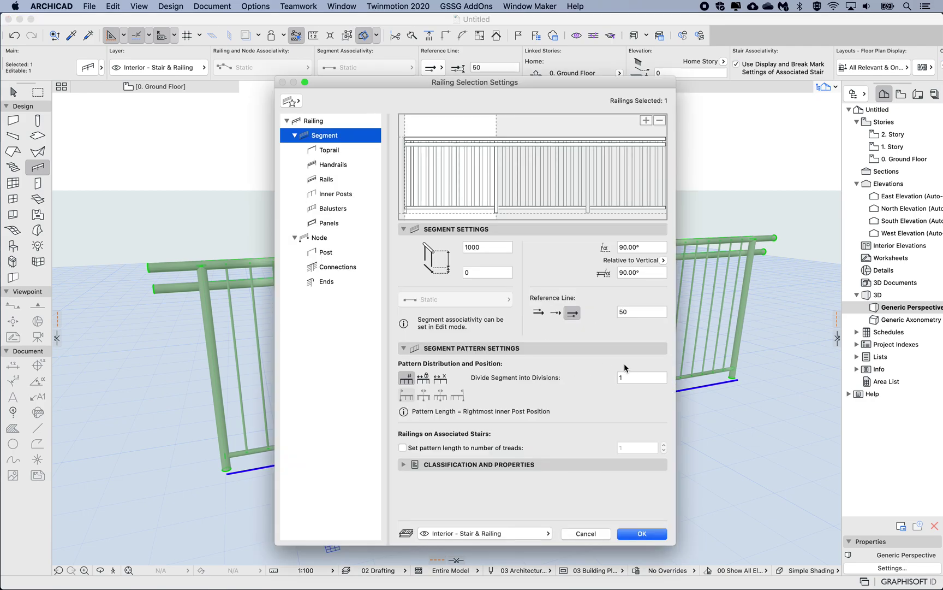
{"action": "left_click", "coordinate": [634, 377]}
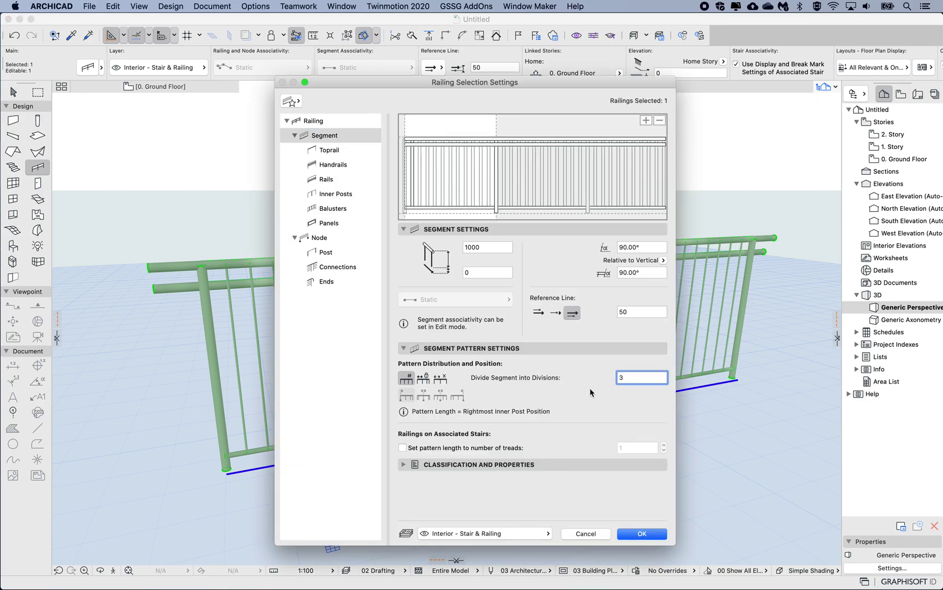
{"action": "left_click", "coordinate": [643, 534]}
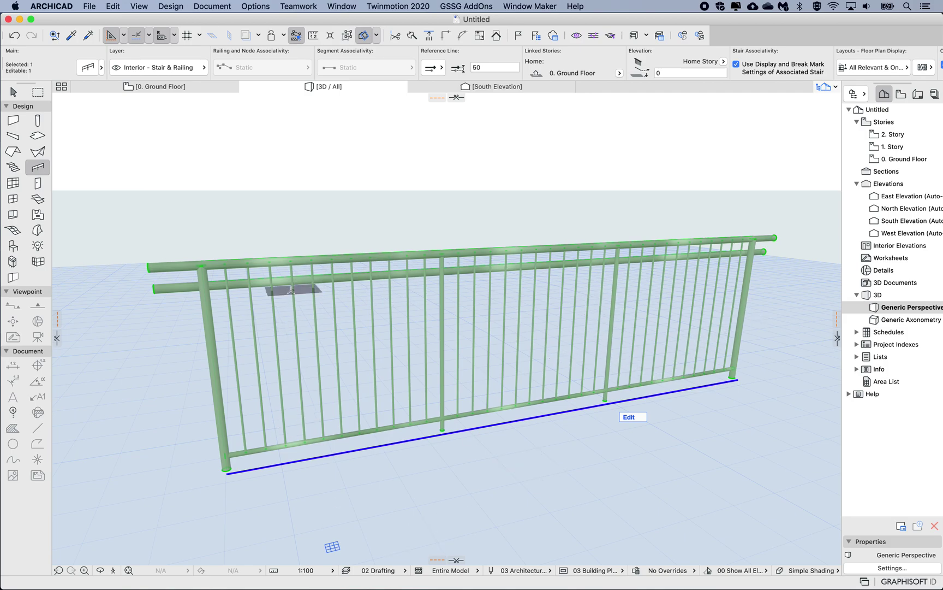
Change the railing segment's pattern distribution to Fixed Pattern Length, starting from center, and apply it
{"action": "double_click", "coordinate": [665, 352]}
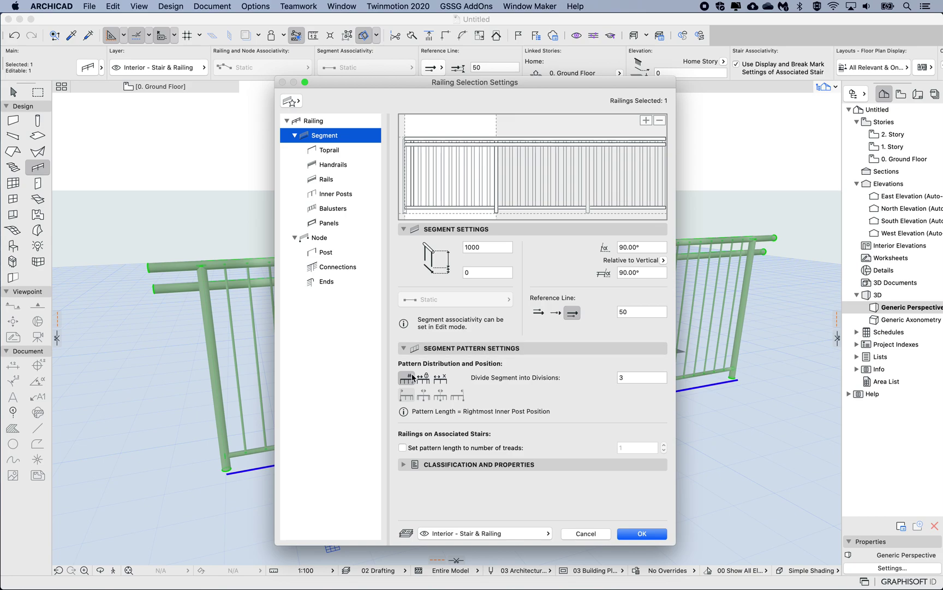
{"action": "left_click", "coordinate": [333, 194]}
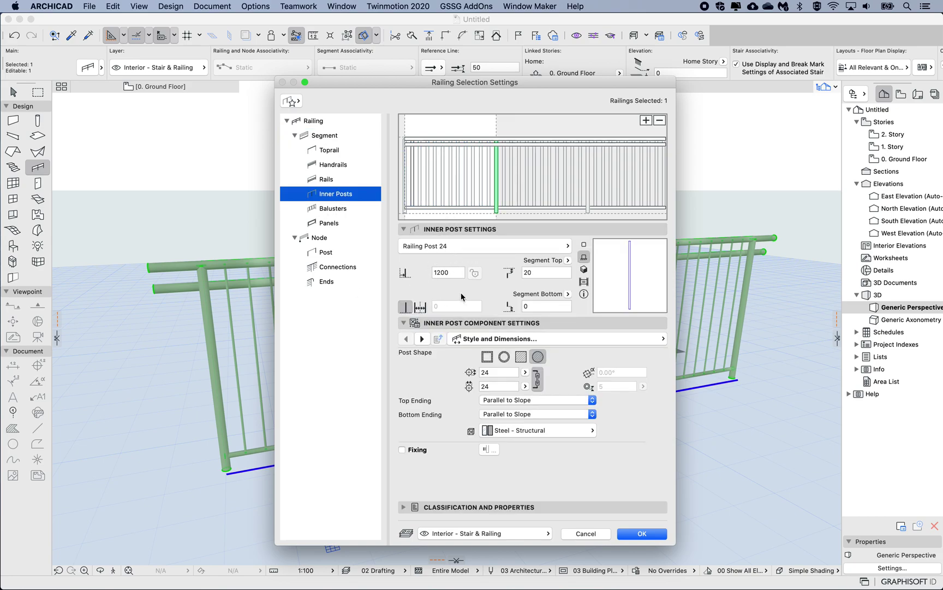
{"action": "left_click", "coordinate": [325, 139]}
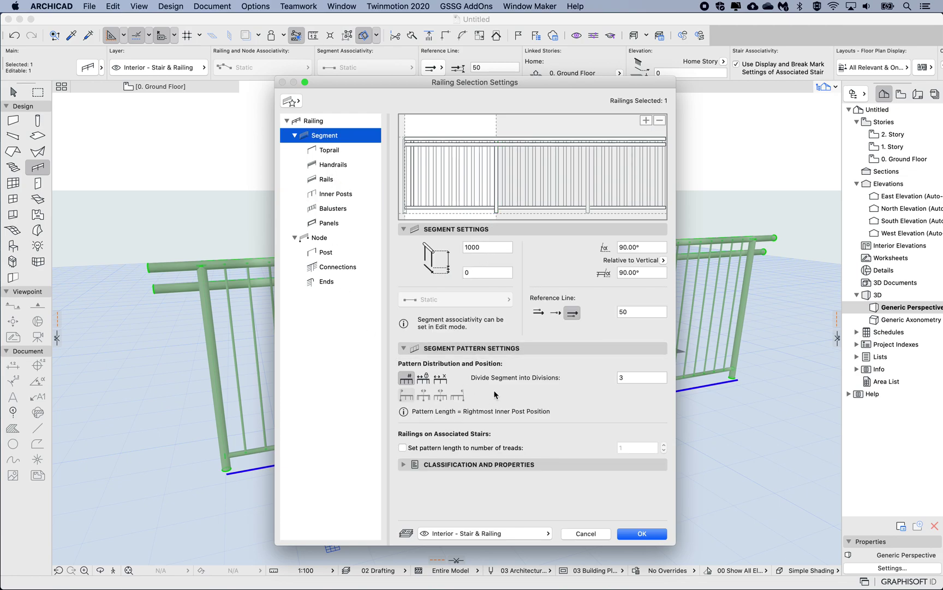
{"action": "left_click", "coordinate": [325, 195]}
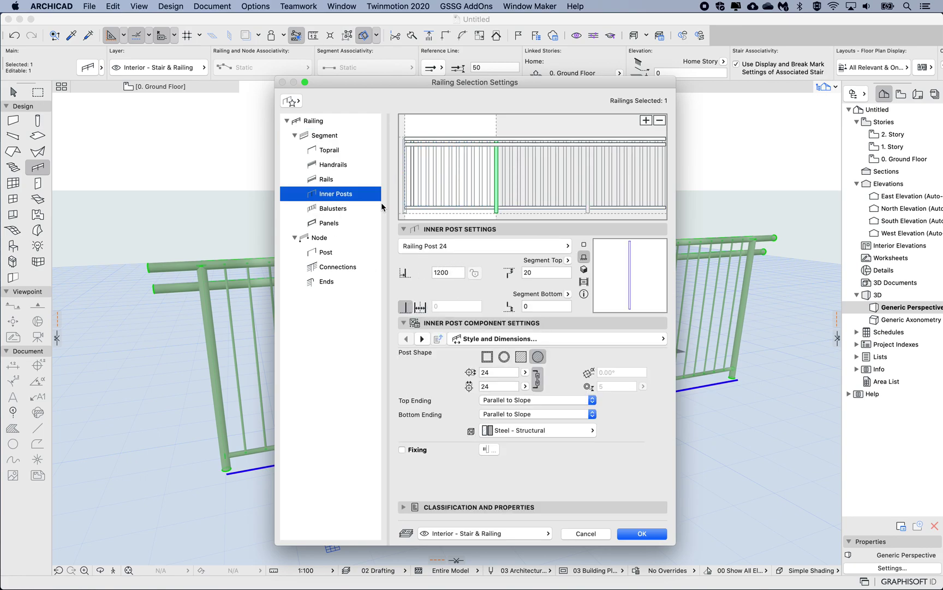
{"action": "mouse_move", "coordinate": [414, 80]}
{"action": "left_mouse_down"}
{"action": "mouse_move", "coordinate": [294, 136]}
{"action": "mouse_move", "coordinate": [257, 138]}
{"action": "mouse_move", "coordinate": [407, 80]}
{"action": "left_mouse_up"}
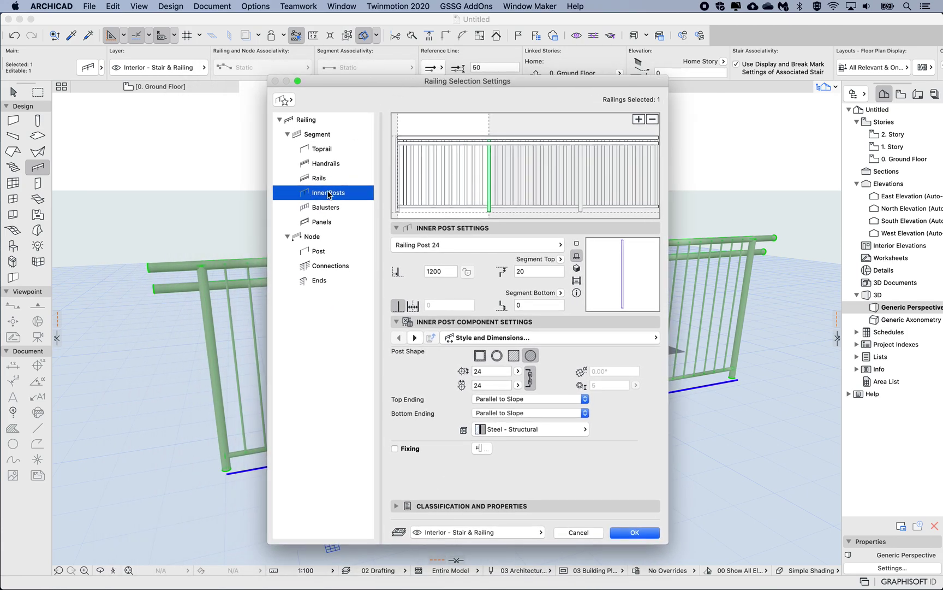
{"action": "left_click", "coordinate": [317, 137]}
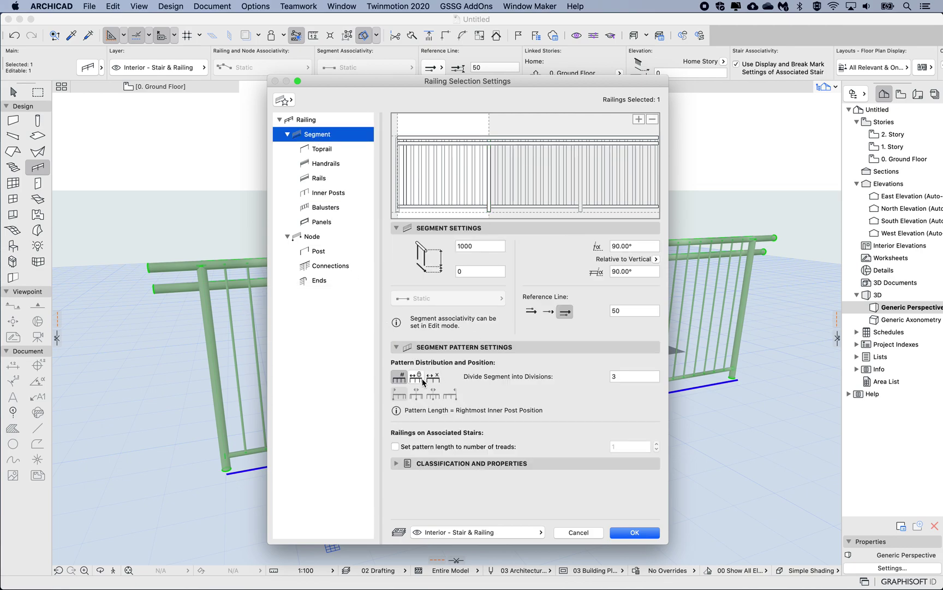
{"action": "left_click", "coordinate": [416, 376]}
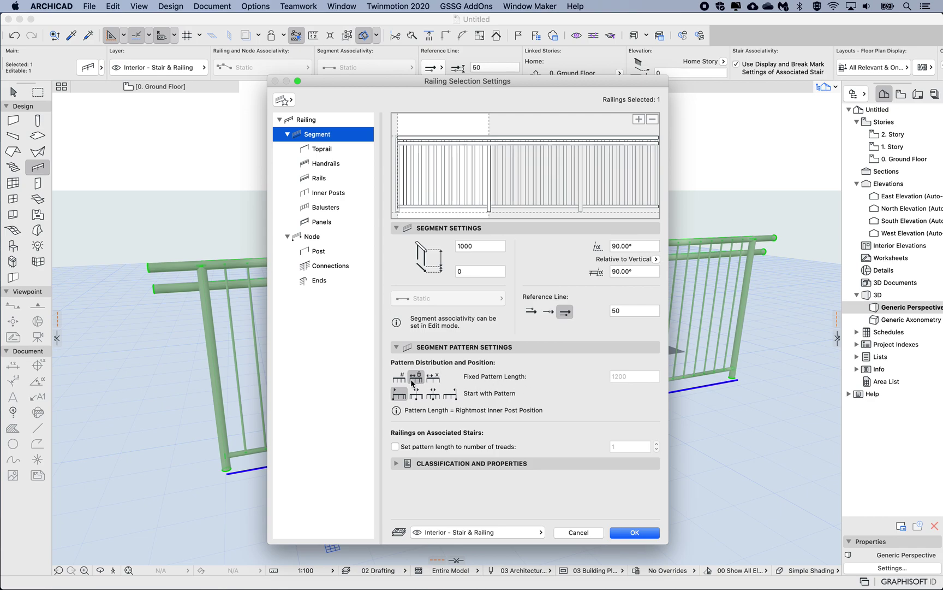
{"action": "left_click", "coordinate": [416, 393]}
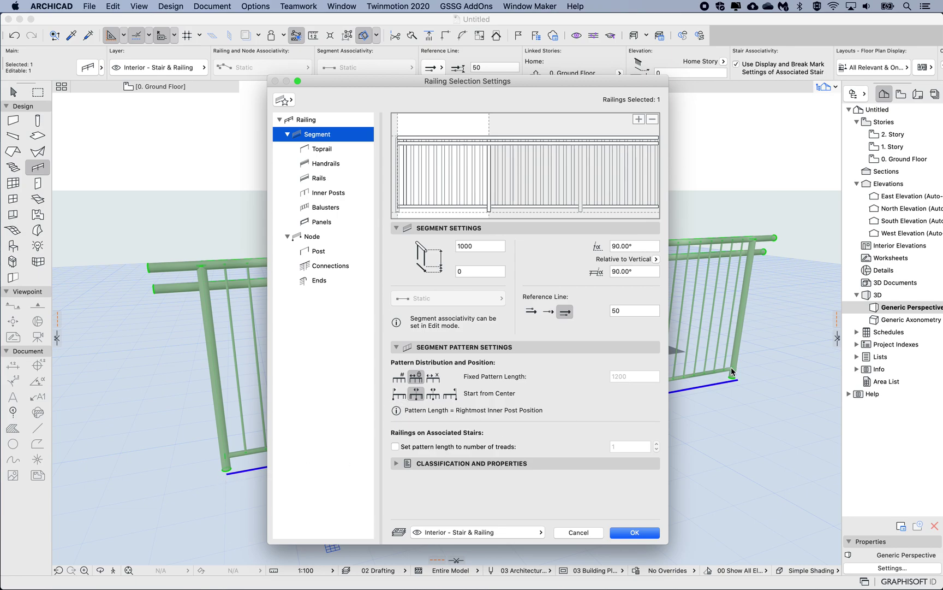
{"action": "left_click", "coordinate": [417, 394]}
{"action": "left_click", "coordinate": [623, 537]}
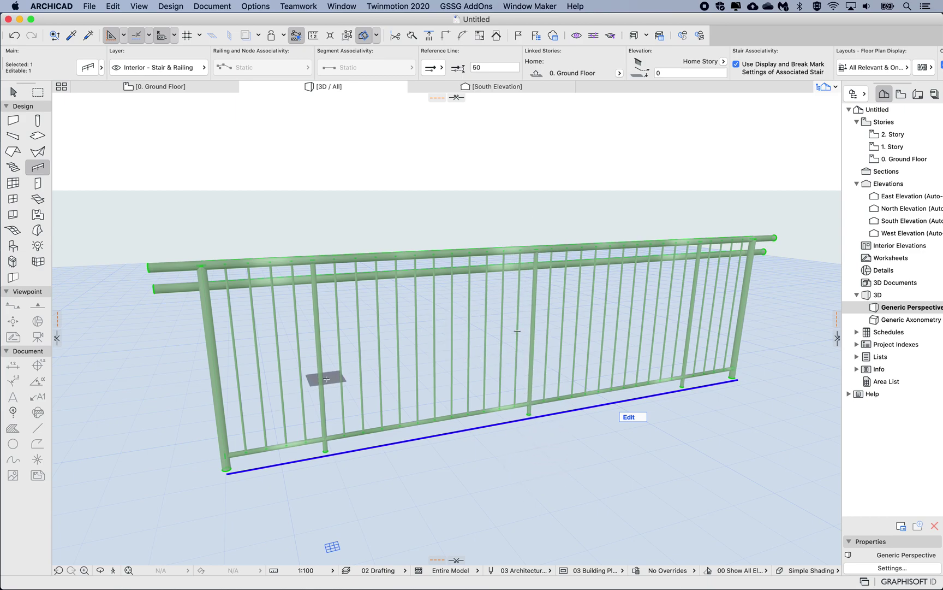
Set the segment's pattern distribution to Equally Distribute Pattern with a maximum length of 1000, and review the settings of the railing's components
{"action": "double_click", "coordinate": [682, 345]}
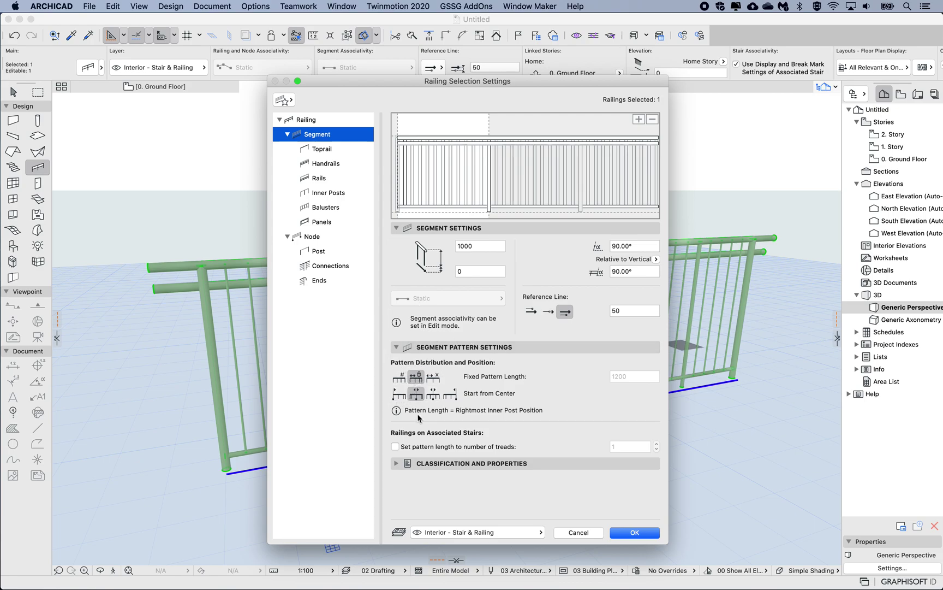
{"action": "left_click", "coordinate": [433, 377]}
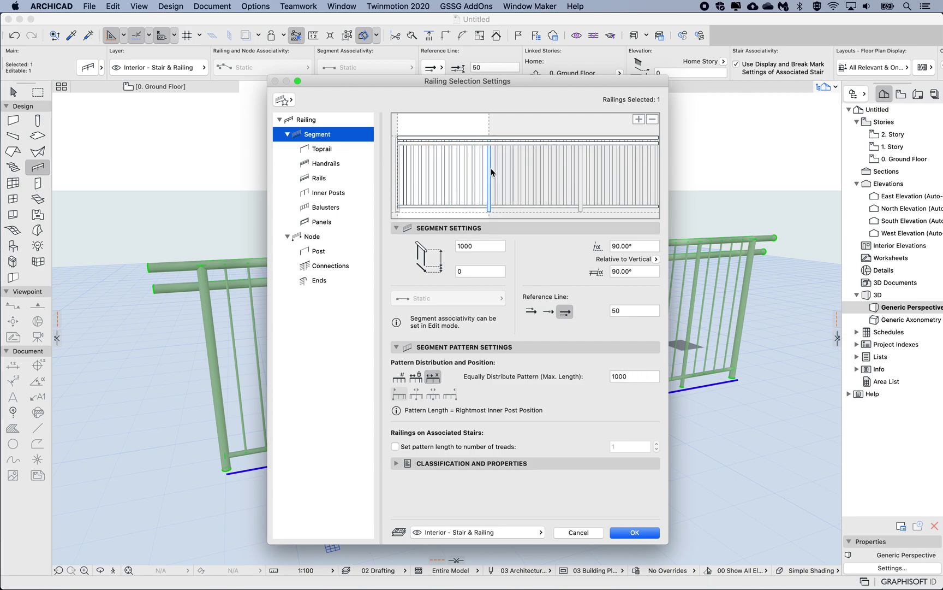
{"action": "left_click", "coordinate": [309, 150]}
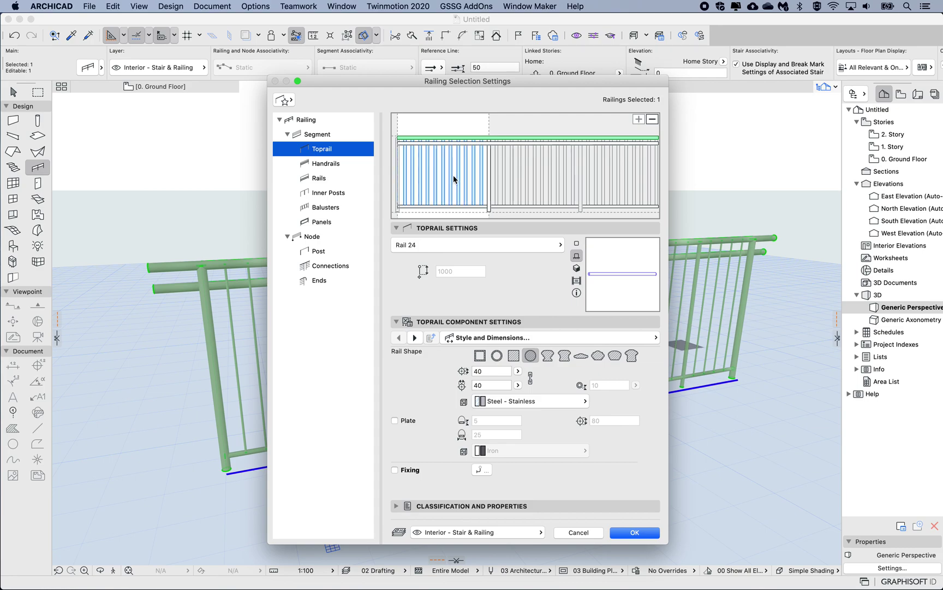
{"action": "left_click", "coordinate": [451, 144]}
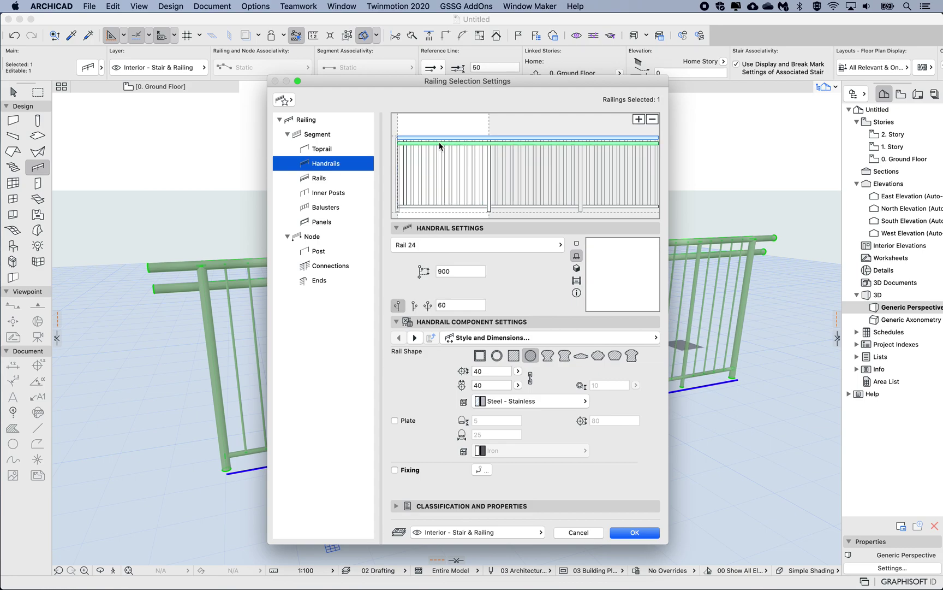
{"action": "left_click", "coordinate": [305, 179]}
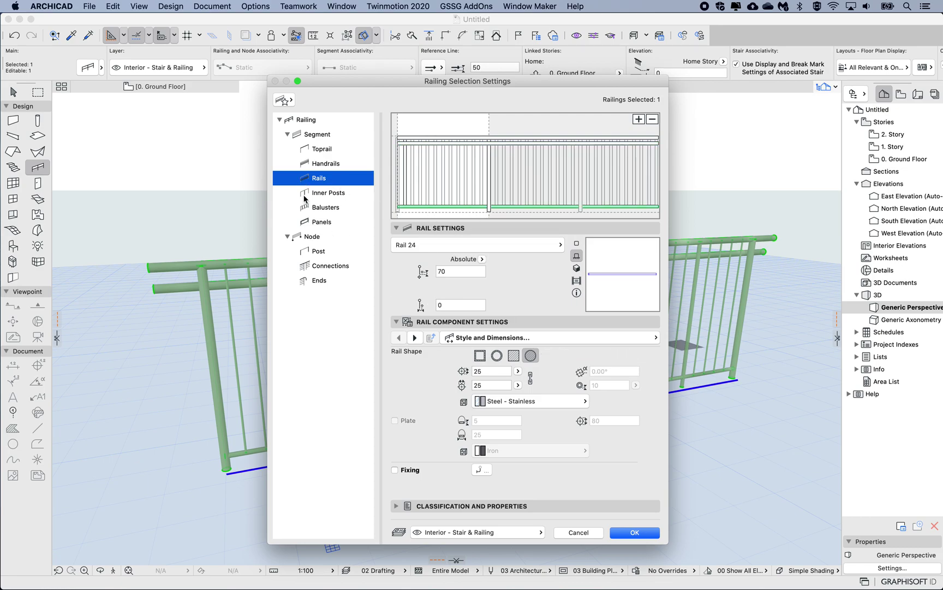
{"action": "left_click", "coordinate": [302, 224]}
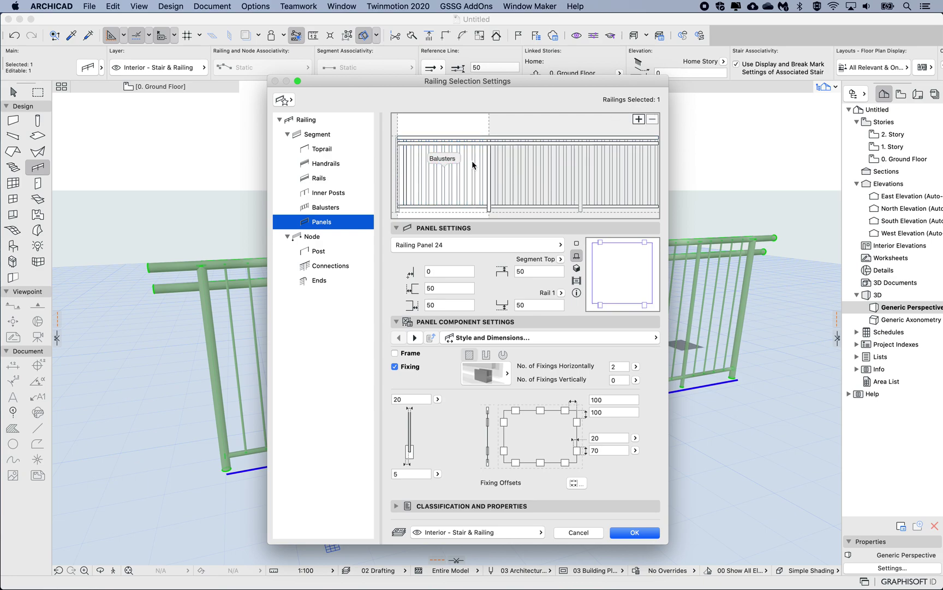
{"action": "left_click", "coordinate": [439, 186]}
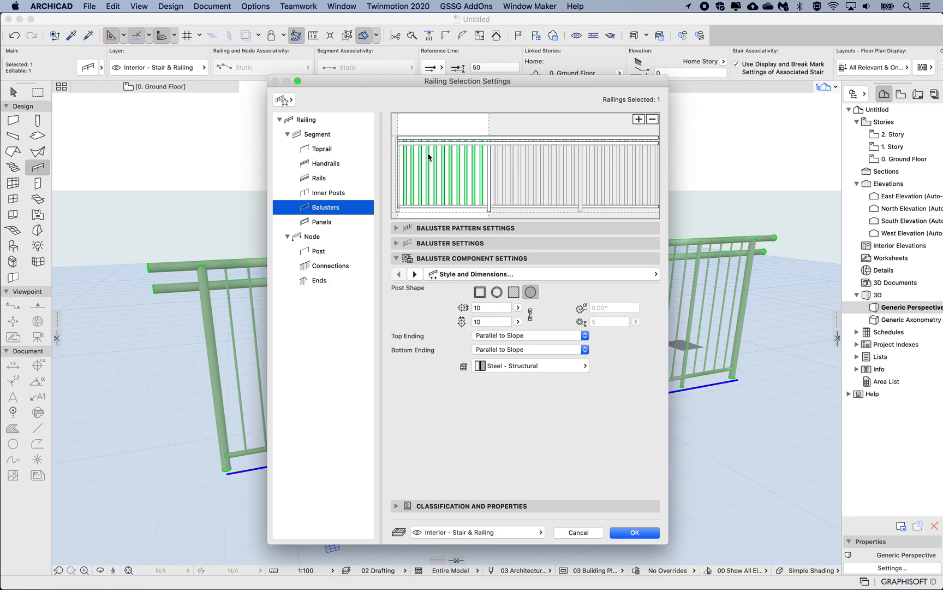
Add a second rail to the railing segment above the bottom rail and set its height to 500
{"action": "left_click", "coordinate": [435, 207]}
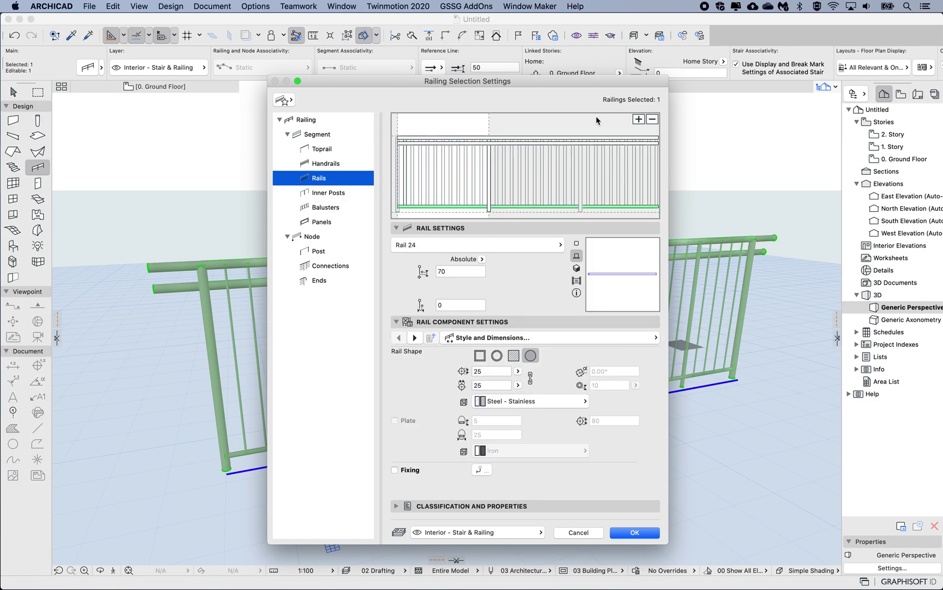
{"action": "left_click", "coordinate": [459, 171]}
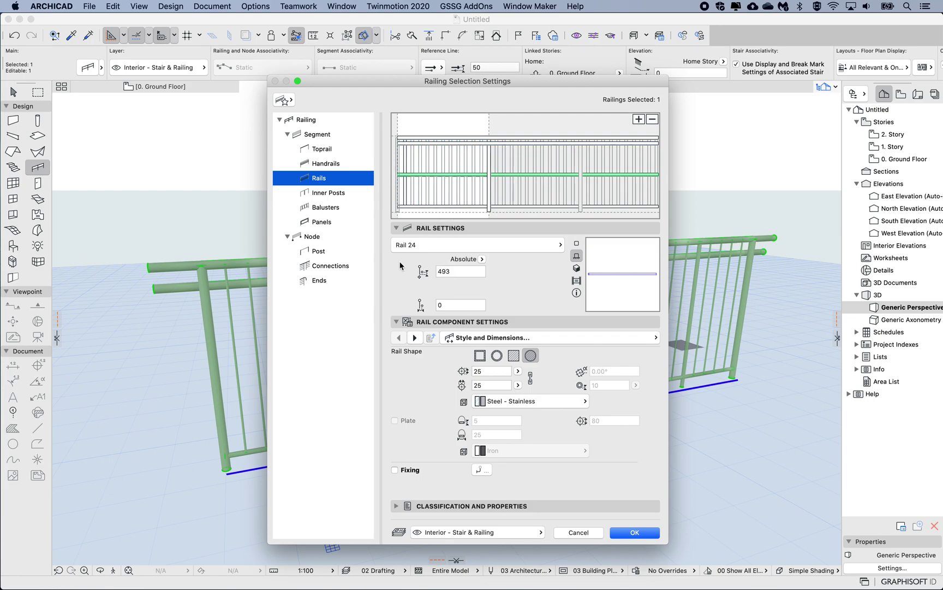
{"action": "left_click", "coordinate": [453, 271]}
{"action": "type", "text": "500"}
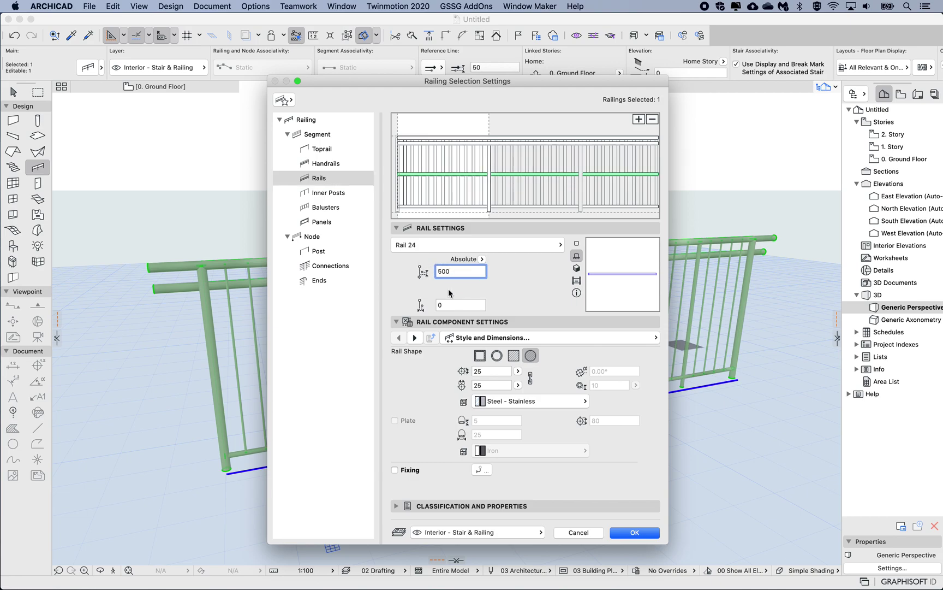
Remove the lower set of balusters between the bottom rail and the middle rail
{"action": "left_click", "coordinate": [444, 169]}
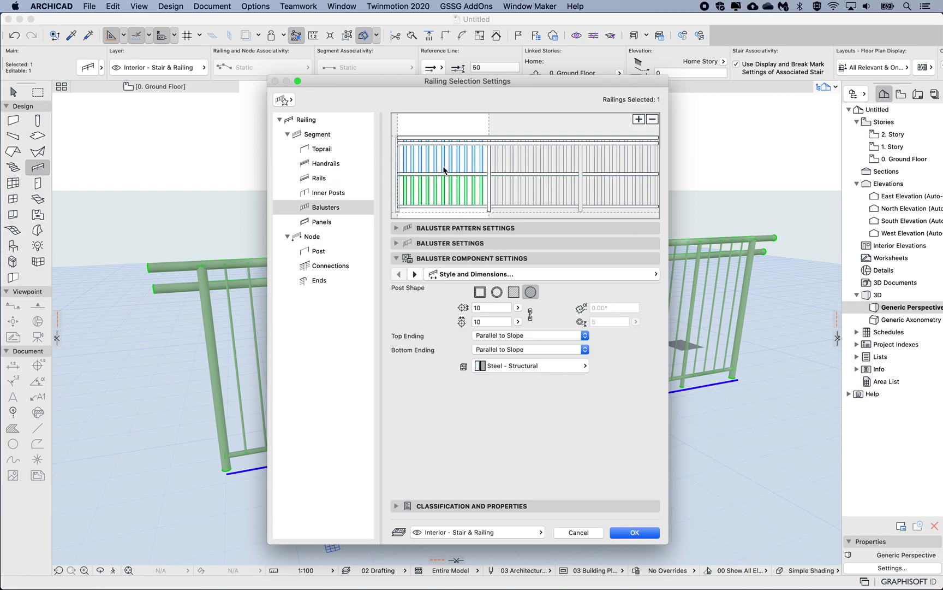
{"action": "left_click", "coordinate": [445, 166]}
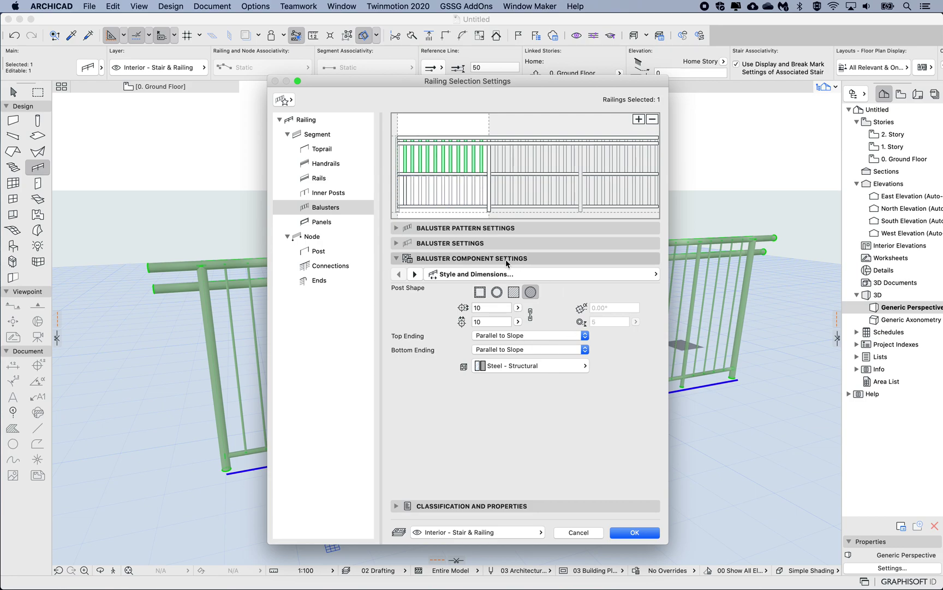
{"action": "left_click", "coordinate": [450, 190]}
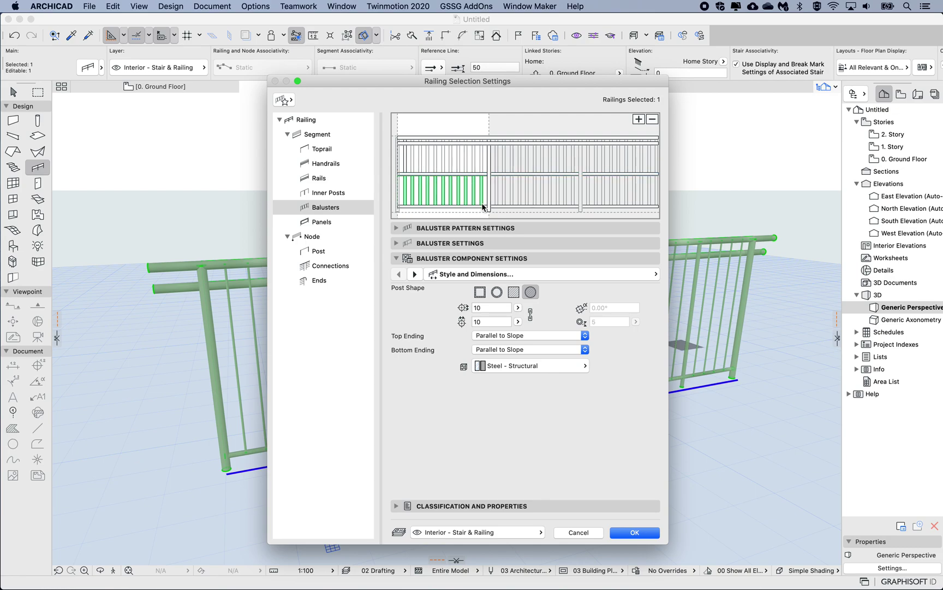
{"action": "left_click", "coordinate": [652, 120]}
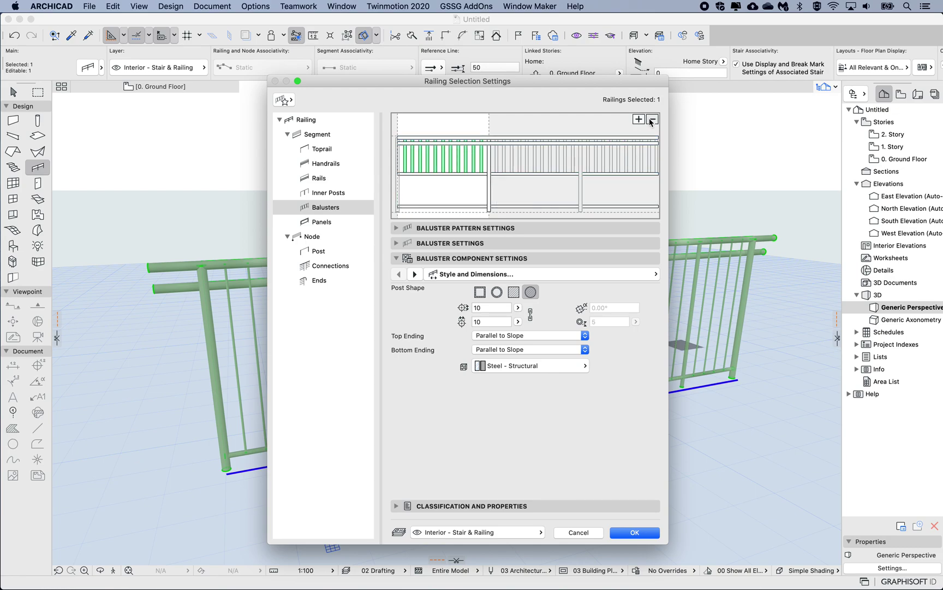
Add a panel between the bottom and middle rails, turn off its fixings, and apply the railing settings
{"action": "left_click", "coordinate": [309, 221]}
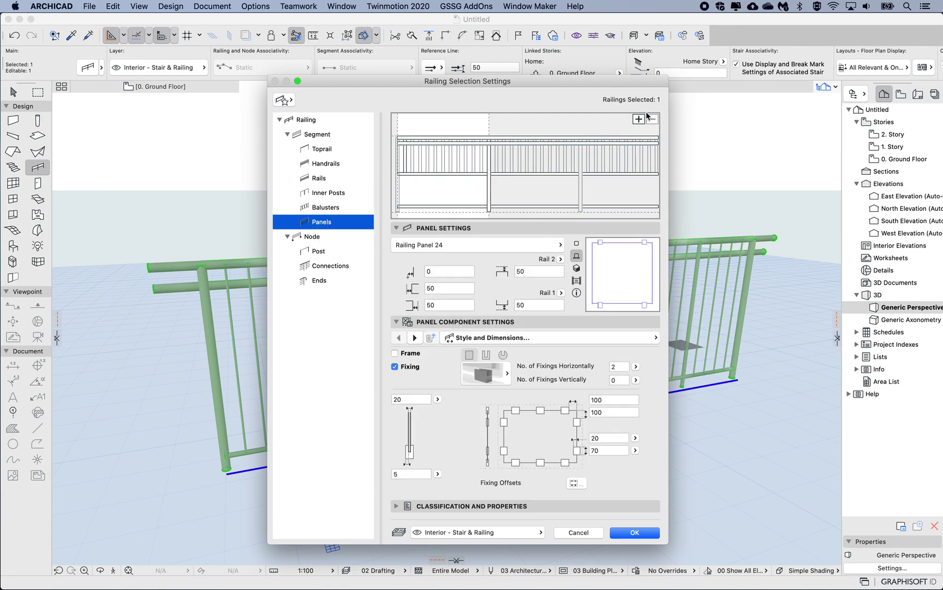
{"action": "left_click", "coordinate": [452, 187]}
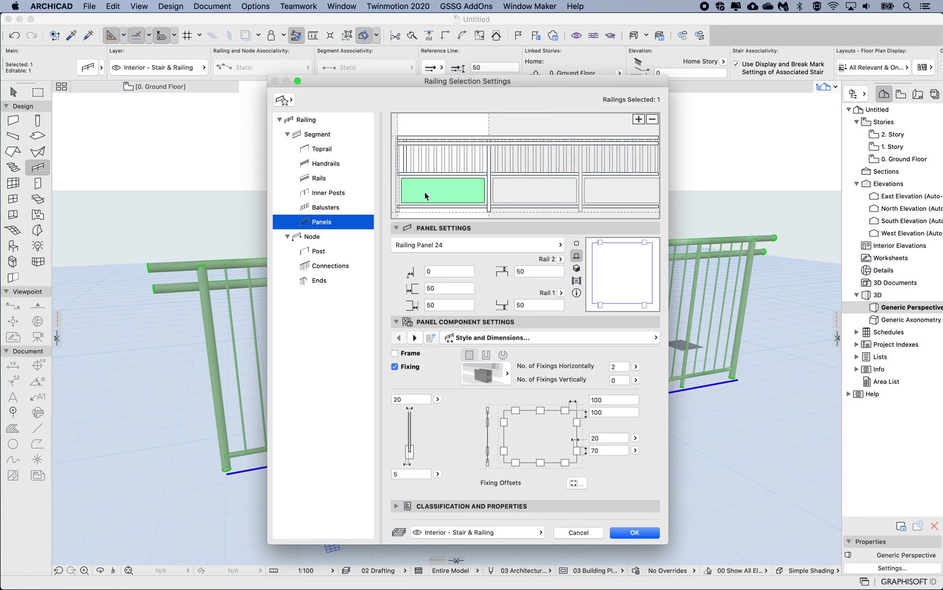
{"action": "left_click", "coordinate": [425, 191]}
{"action": "left_click", "coordinate": [440, 195]}
{"action": "left_click", "coordinate": [396, 367]}
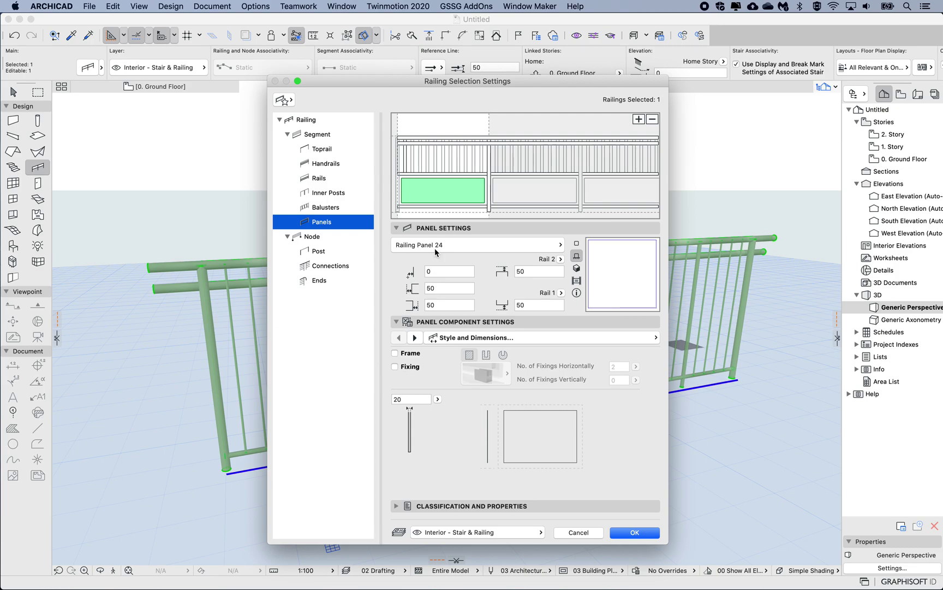
{"action": "left_click", "coordinate": [435, 165]}
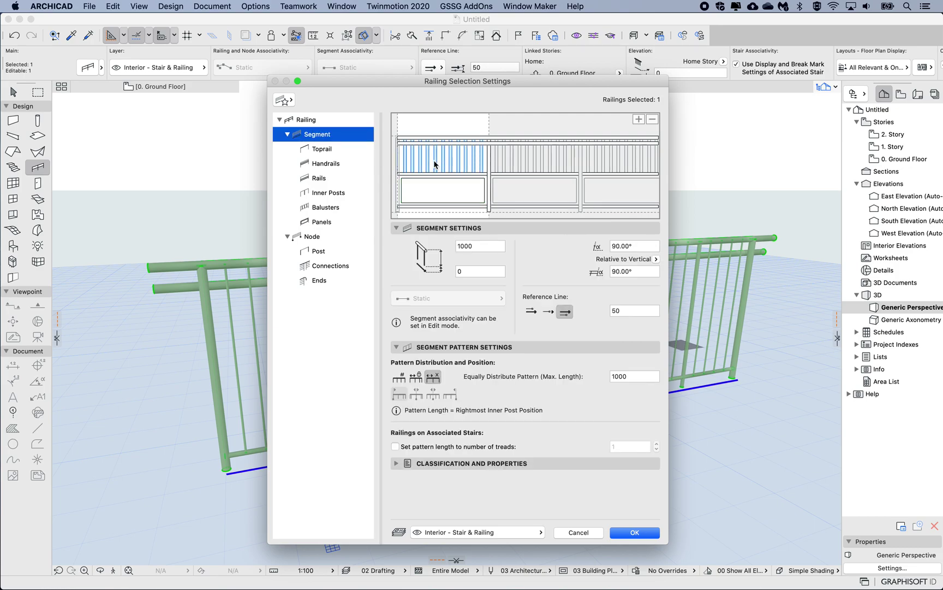
{"action": "left_click", "coordinate": [435, 165]}
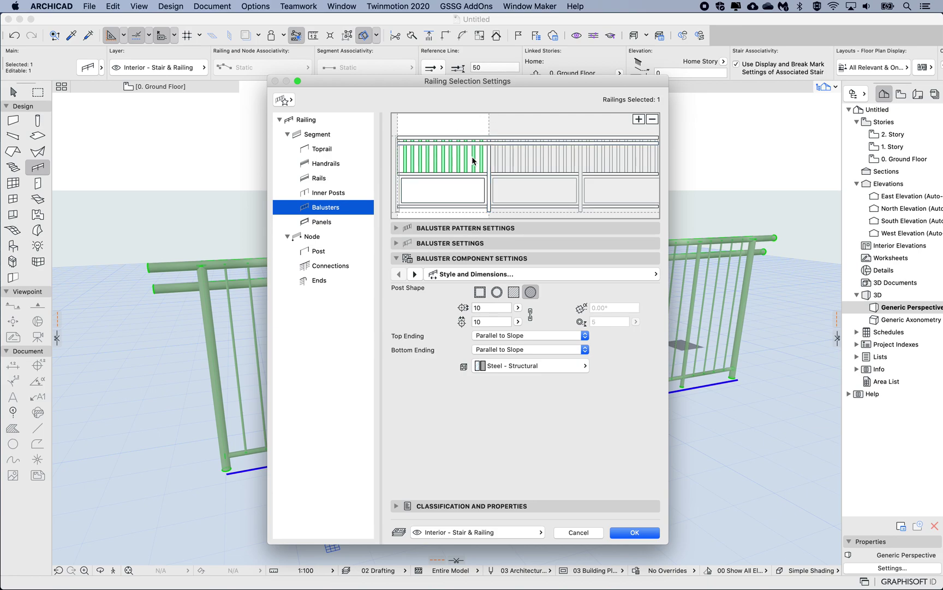
{"action": "left_click", "coordinate": [636, 533]}
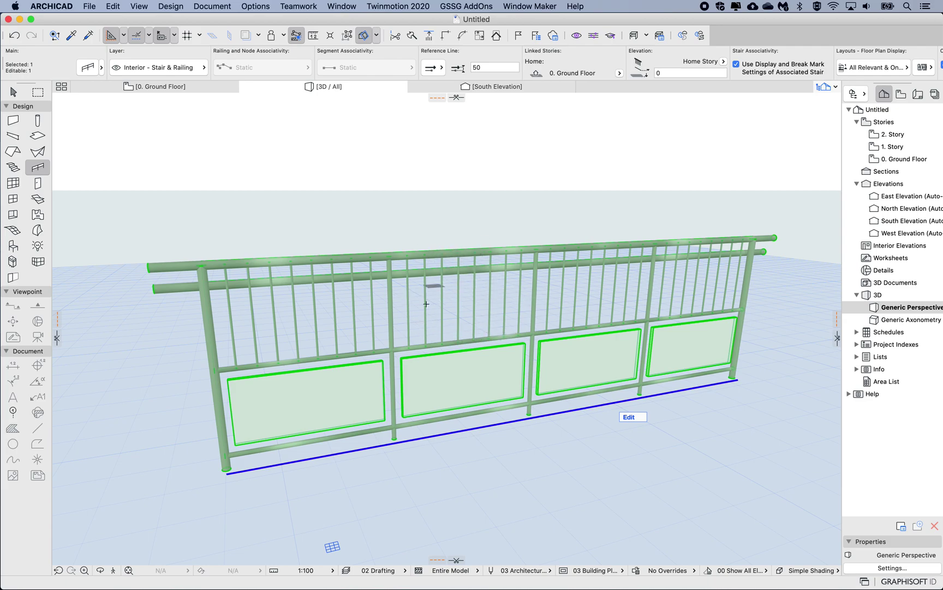
Open the selected railing's settings for the panel between the bottom and middle rails
{"action": "double_click", "coordinate": [467, 355]}
{"action": "scroll", "coordinate": [468, 356], "scroll_direction": "up", "scroll_amount": 3}
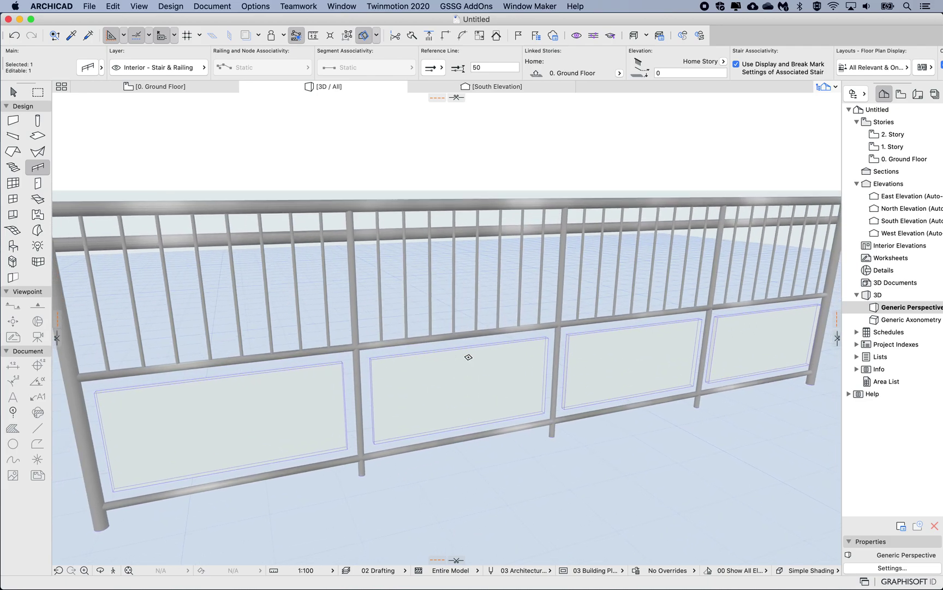
{"action": "key", "text": "Escape"}
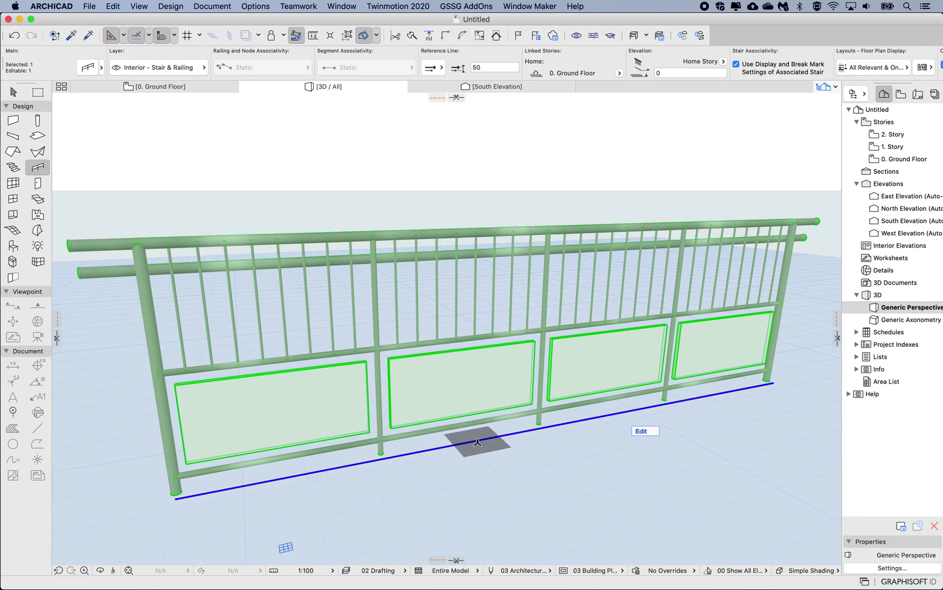
{"action": "double_click", "coordinate": [443, 362]}
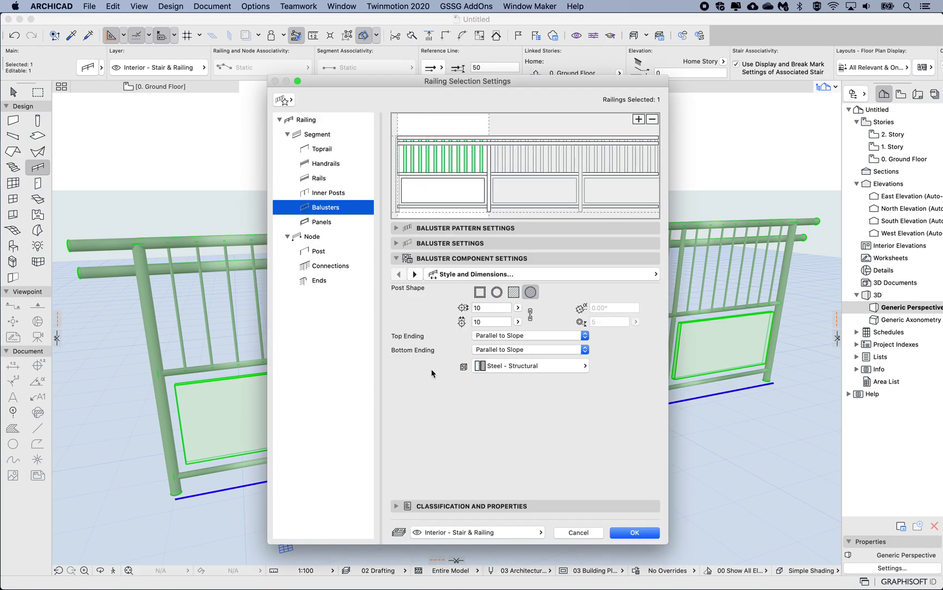
{"action": "left_click", "coordinate": [429, 183]}
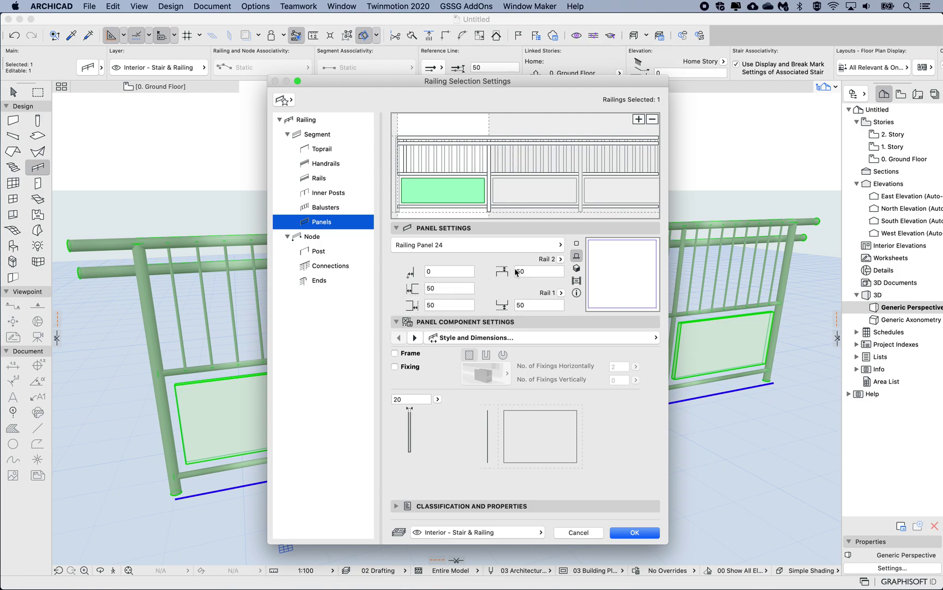
Set both side offsets of the lower railing panel to 0
{"action": "left_click", "coordinate": [442, 287]}
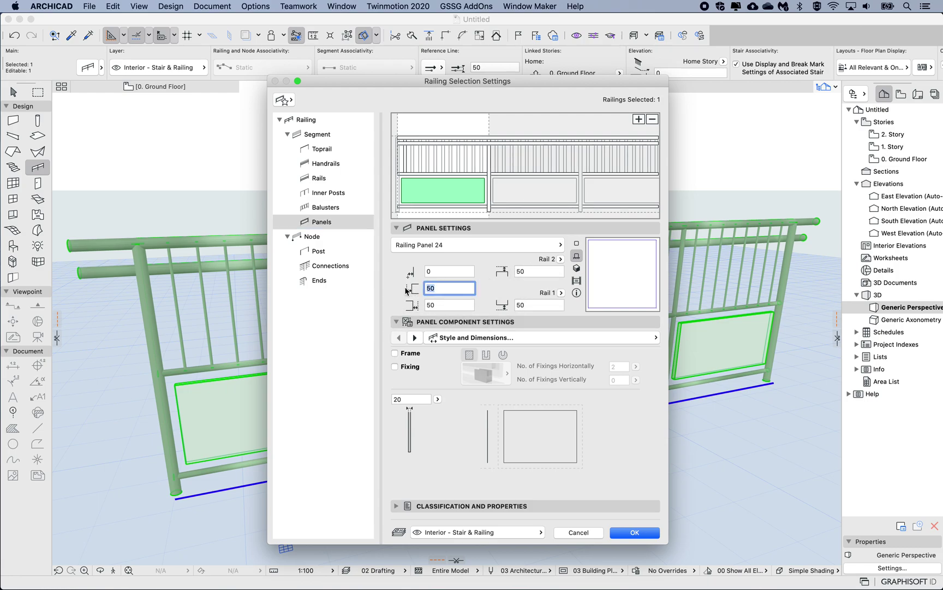
{"action": "type", "text": "0"}
{"action": "key", "text": "Tab"}
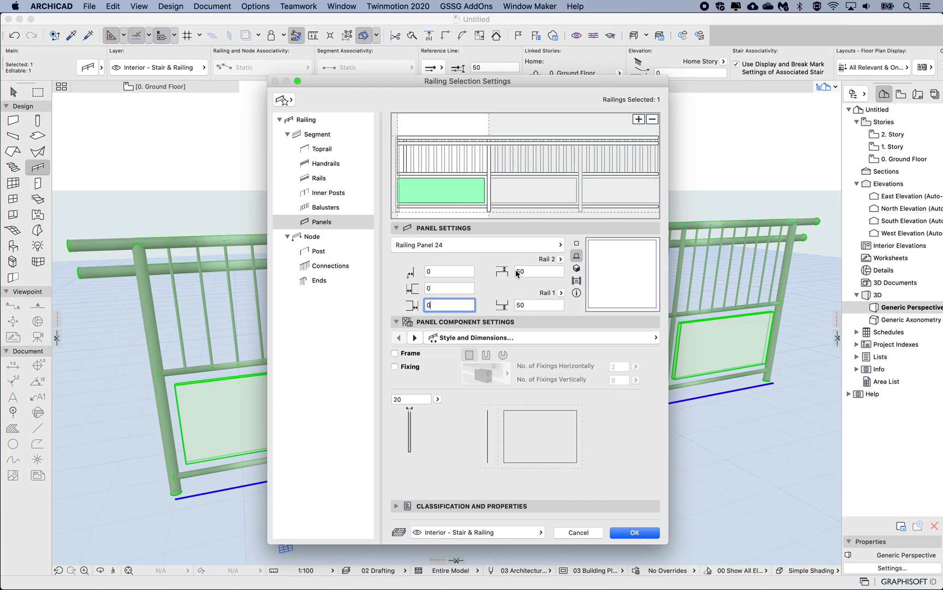
{"action": "type", "text": "0"}
{"action": "key", "text": "Tab"}
Set the panel's top and bottom offsets to 0, keep Rail 1 as the bottom reference, and apply the railing settings
{"action": "type", "text": "0"}
{"action": "key", "text": "Tab"}
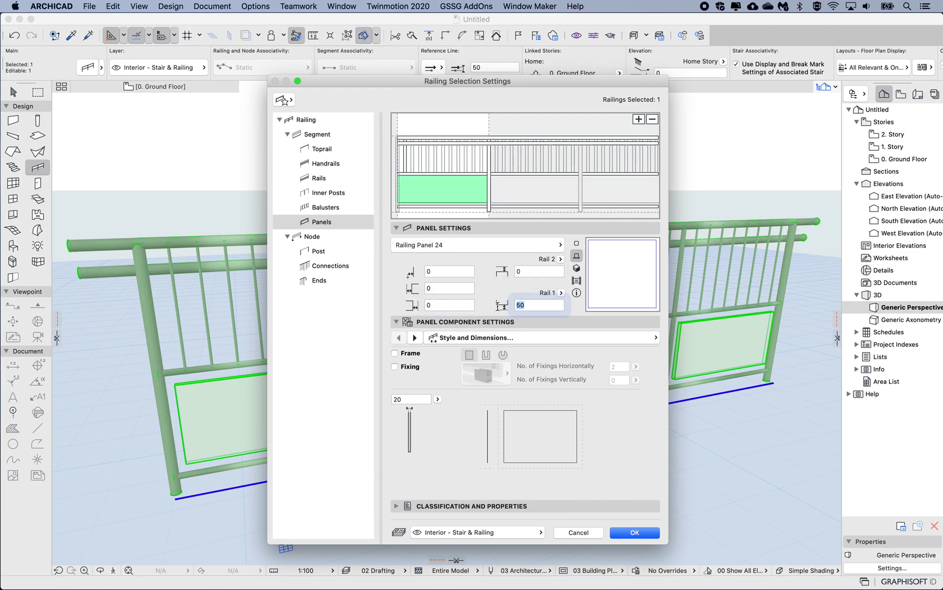
{"action": "type", "text": "0"}
{"action": "left_click", "coordinate": [562, 294]}
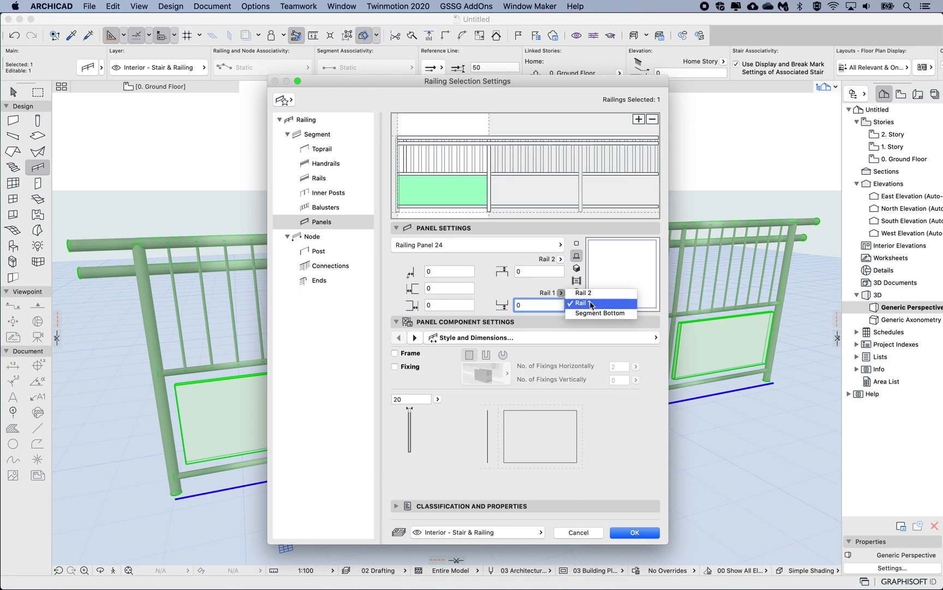
{"action": "left_click", "coordinate": [534, 296]}
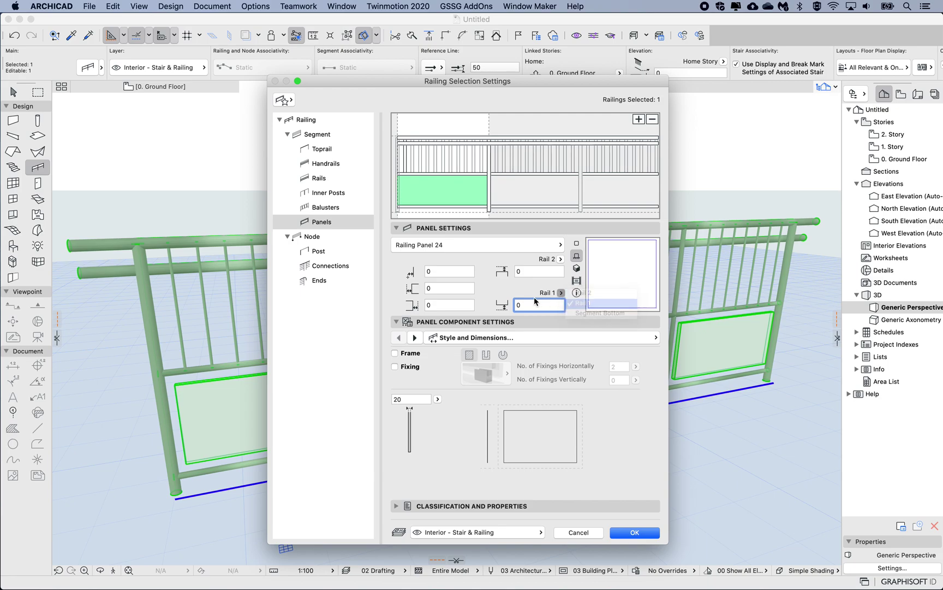
{"action": "left_click", "coordinate": [631, 534]}
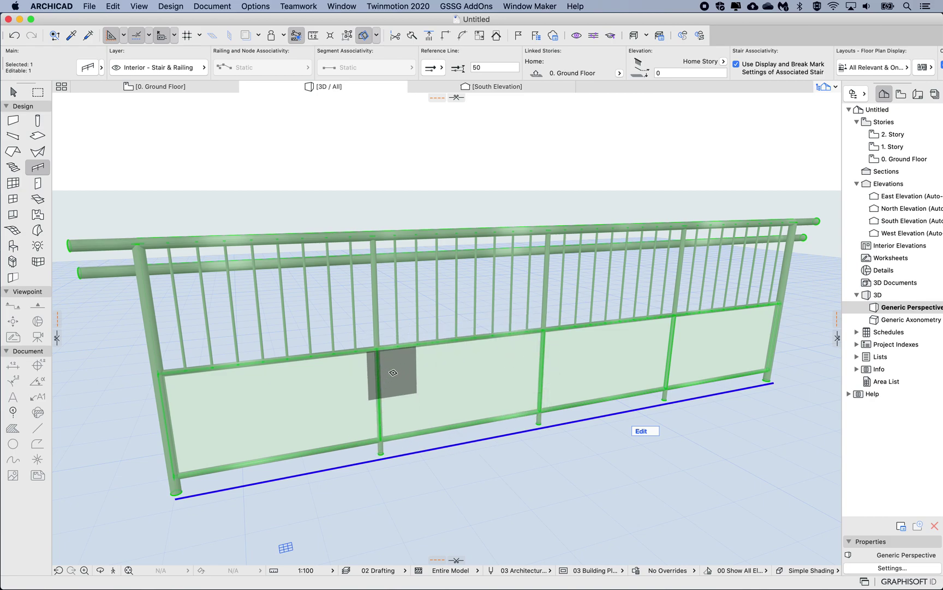
Enter the railing's edit mode and select the lower panels to examine how they meet the rails and posts
{"action": "scroll", "coordinate": [380, 398], "scroll_direction": "left", "scroll_amount": 3}
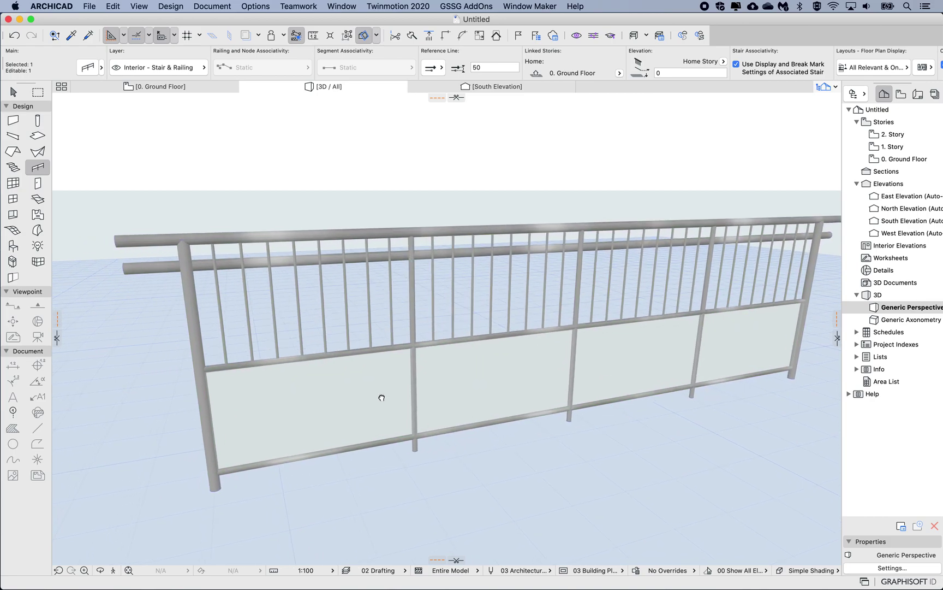
{"action": "scroll", "coordinate": [382, 398], "scroll_direction": "up", "scroll_amount": 3}
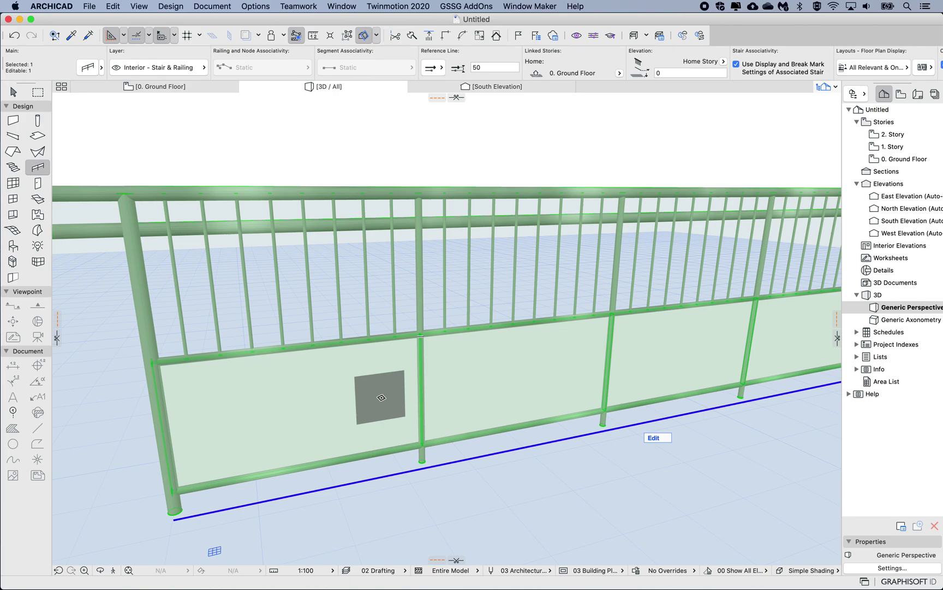
{"action": "left_click", "coordinate": [653, 438]}
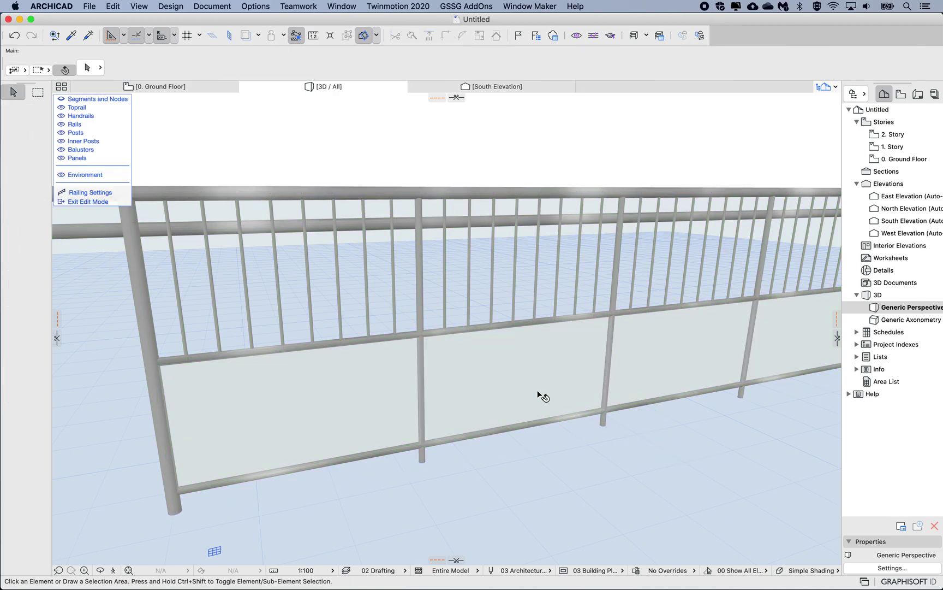
{"action": "left_click", "coordinate": [495, 374]}
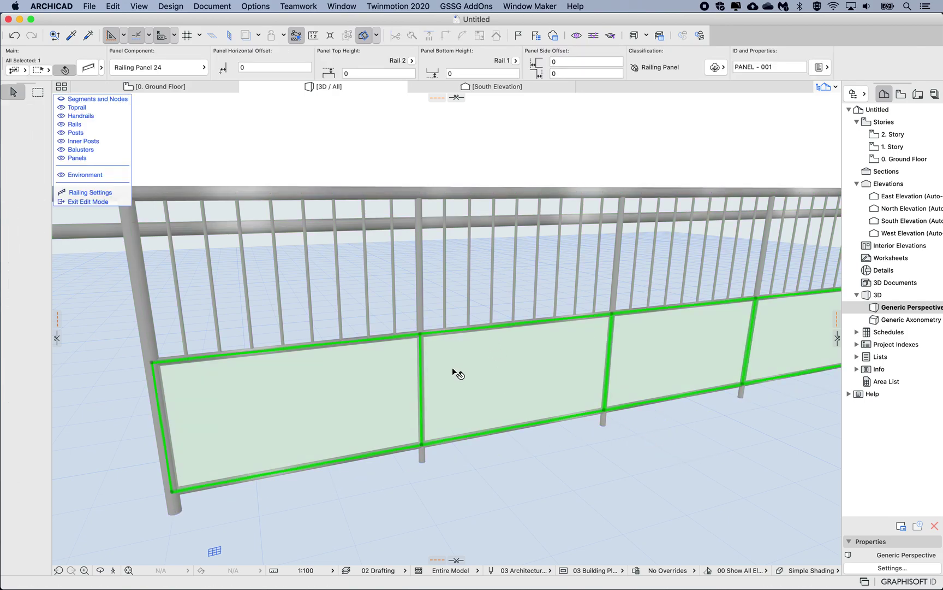
{"action": "scroll", "coordinate": [430, 361], "scroll_direction": "up", "scroll_amount": 5}
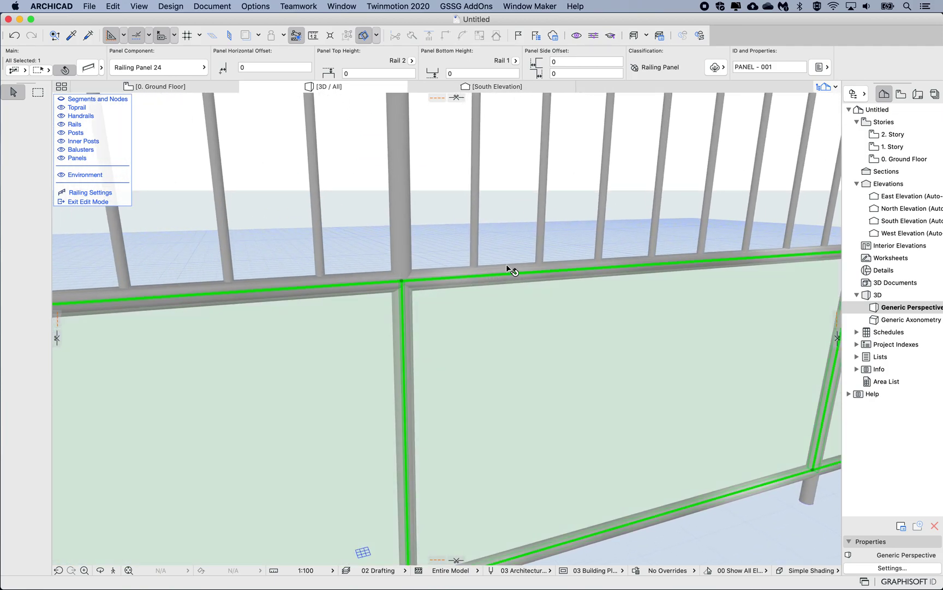
{"action": "scroll", "coordinate": [448, 317], "scroll_direction": "down", "scroll_amount": 2}
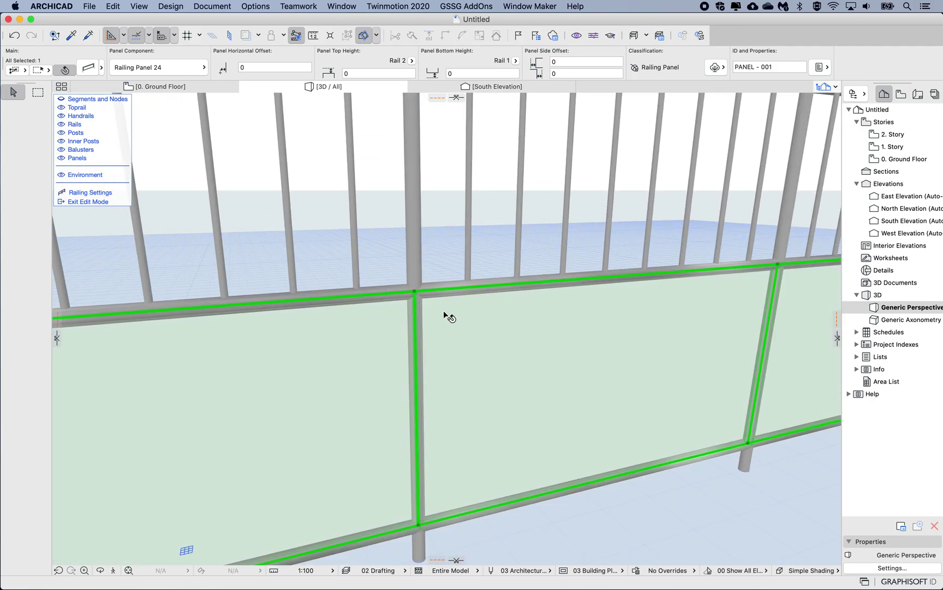
Select the upper balusters, the inner posts and the lower panels in turn to examine their reference lines
{"action": "left_click", "coordinate": [412, 235]}
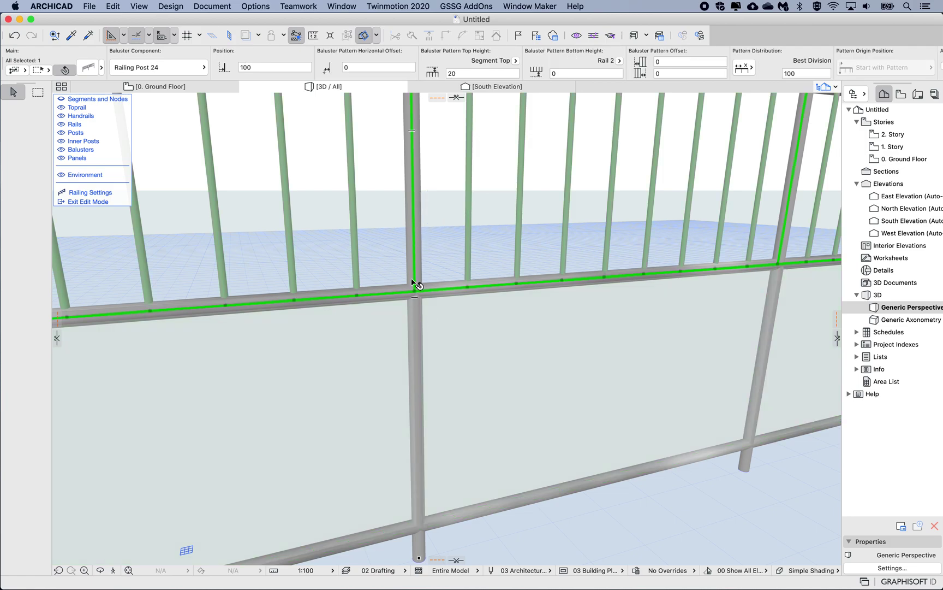
{"action": "left_click", "coordinate": [419, 331]}
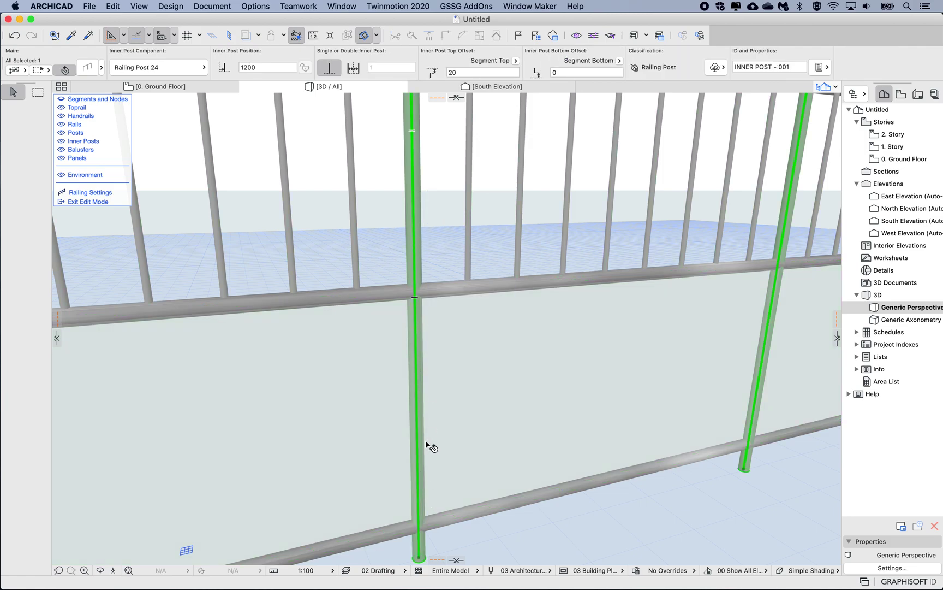
{"action": "middle_click_drag", "start_coordinate": [418, 438], "coordinate": [421, 441]}
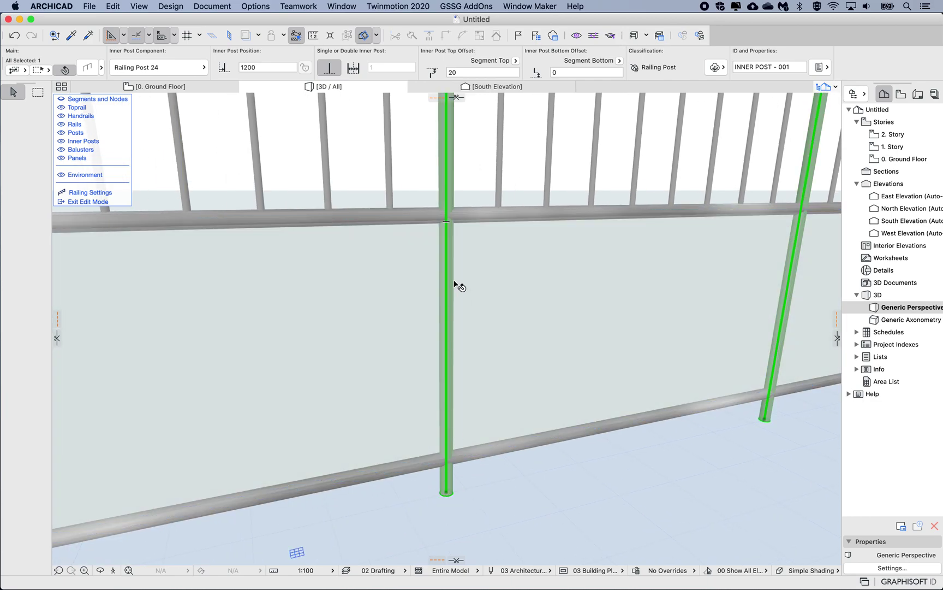
{"action": "left_click", "coordinate": [469, 450]}
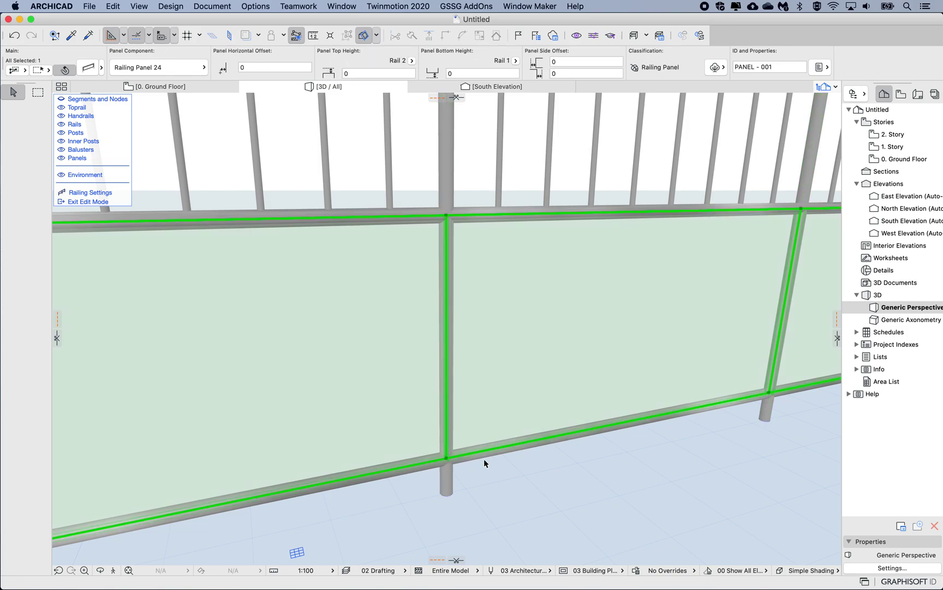
Select the toprail to examine its reference line up to the end post, and clear the selection
{"action": "scroll", "coordinate": [459, 219], "scroll_direction": "up", "scroll_amount": 5}
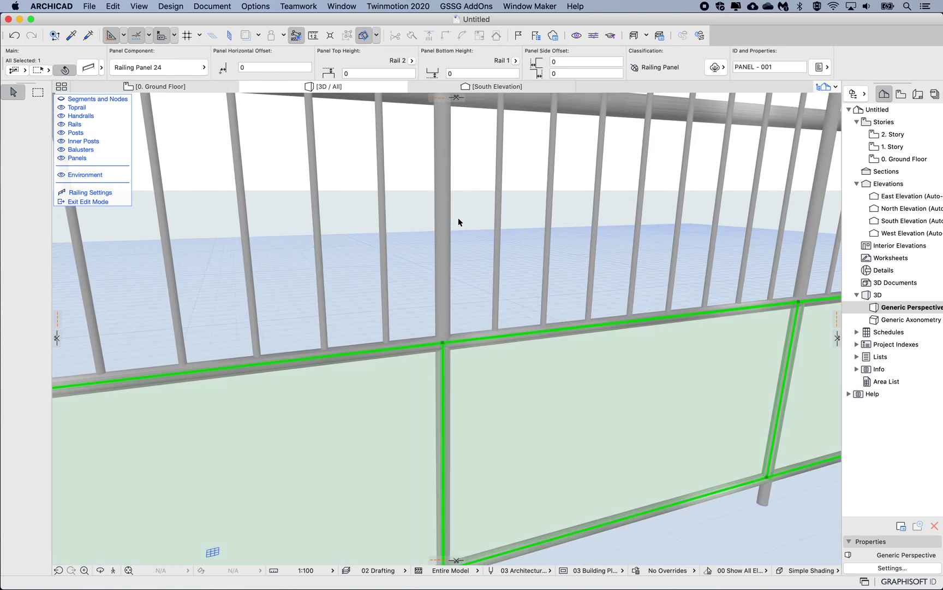
{"action": "scroll", "coordinate": [459, 221], "scroll_direction": "up", "scroll_amount": 3}
{"action": "scroll", "coordinate": [473, 150], "scroll_direction": "up", "scroll_amount": 2}
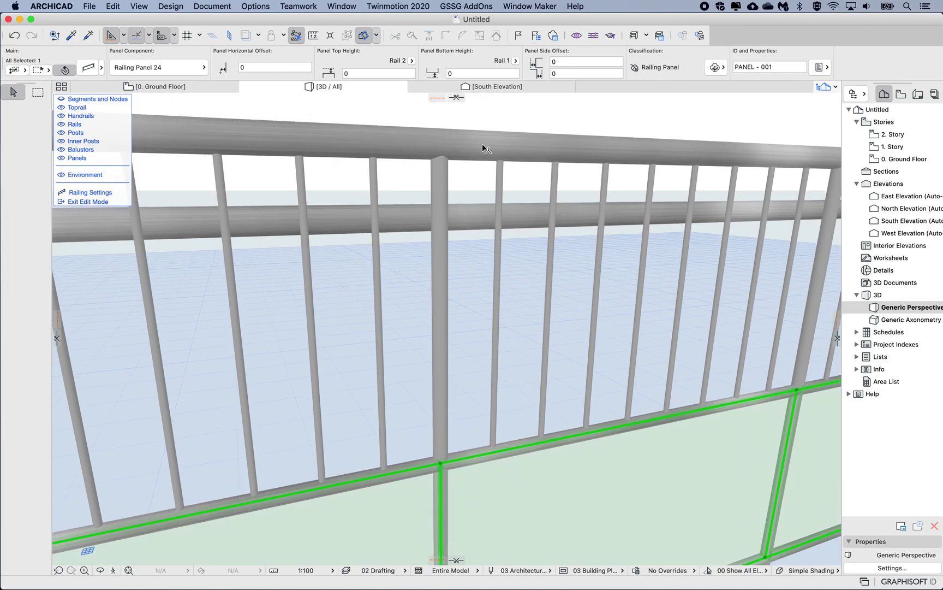
{"action": "left_click", "coordinate": [475, 149]}
{"action": "left_click", "coordinate": [457, 130]}
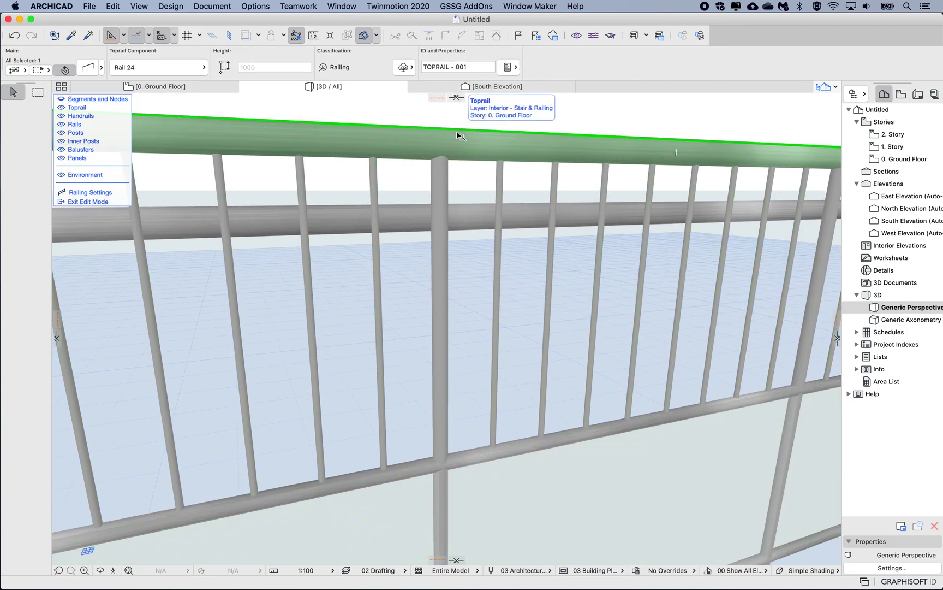
{"action": "scroll", "coordinate": [433, 146], "scroll_direction": "left", "scroll_amount": 5}
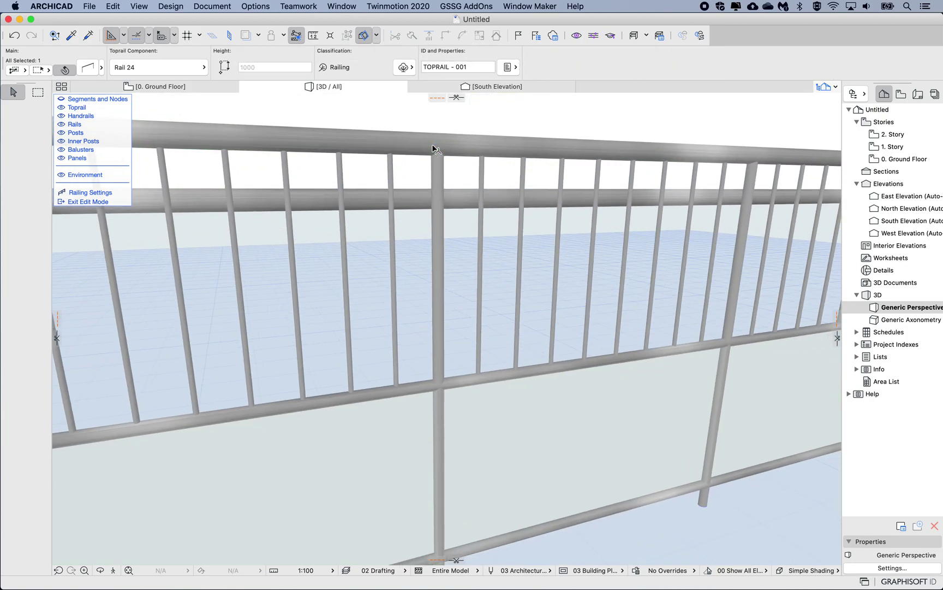
{"action": "scroll", "coordinate": [433, 146], "scroll_direction": "left", "scroll_amount": 8}
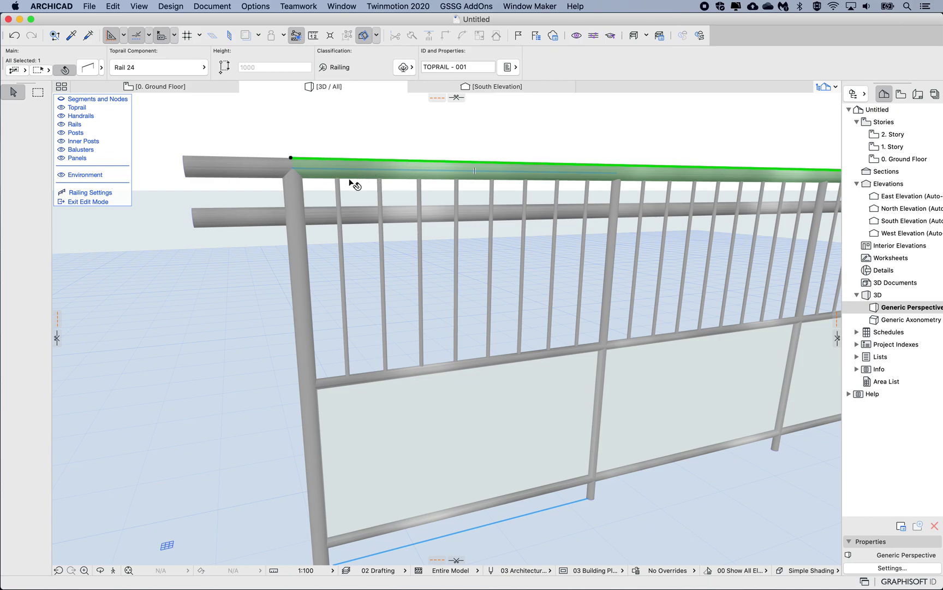
{"action": "left_click", "coordinate": [432, 123]}
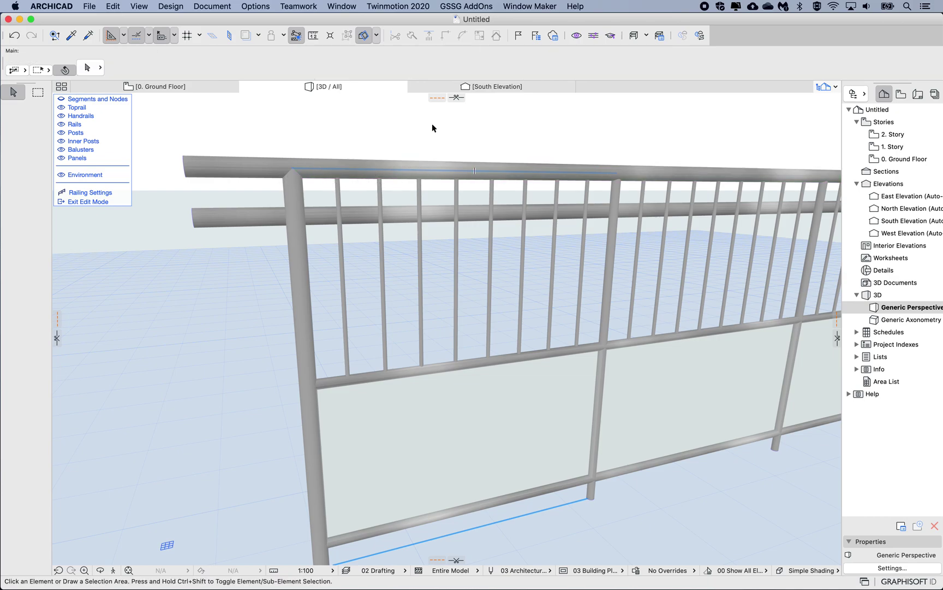
Check the railing's panel settings without changing them and exit the railing's edit mode
{"action": "left_click", "coordinate": [98, 194]}
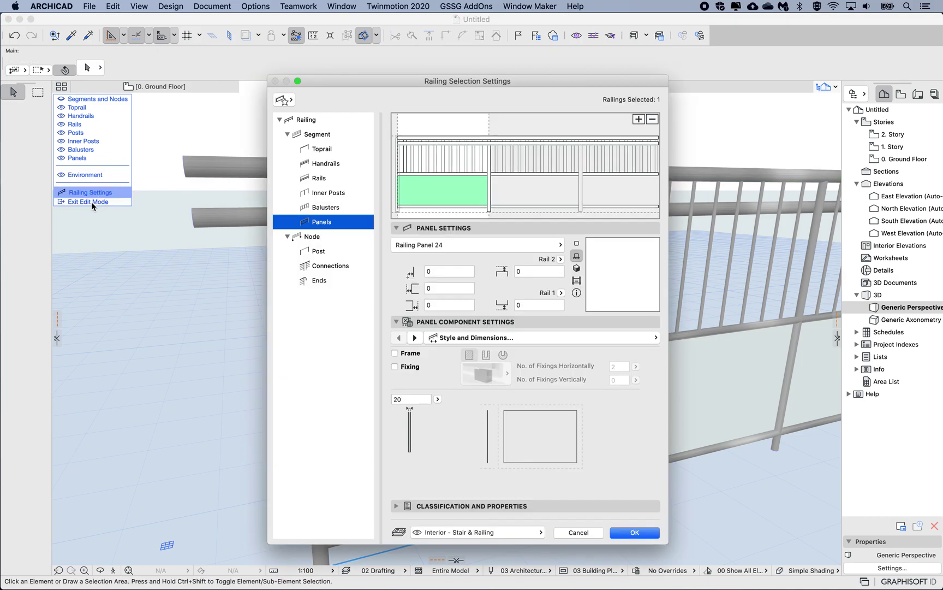
{"action": "left_click", "coordinate": [580, 532]}
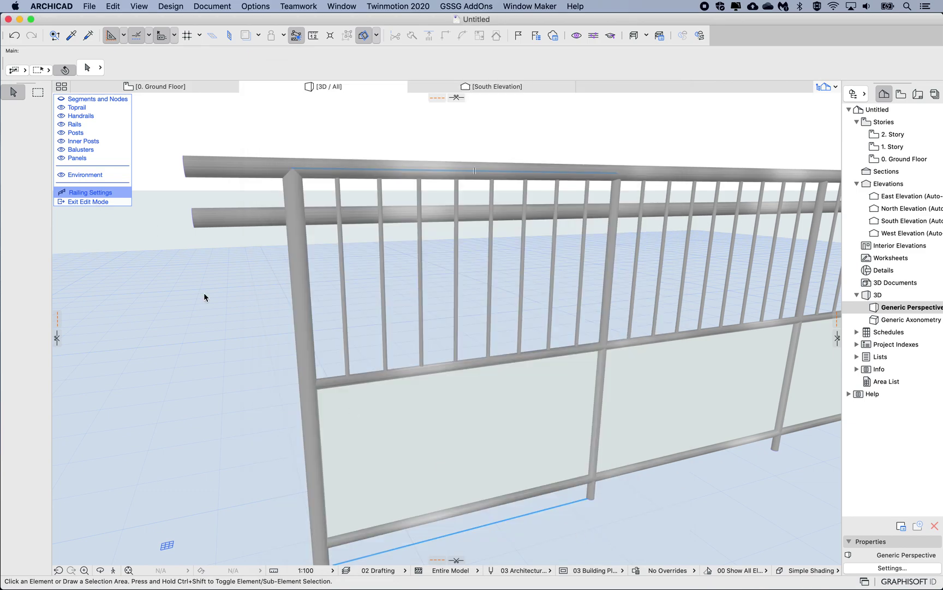
{"action": "left_click", "coordinate": [82, 202]}
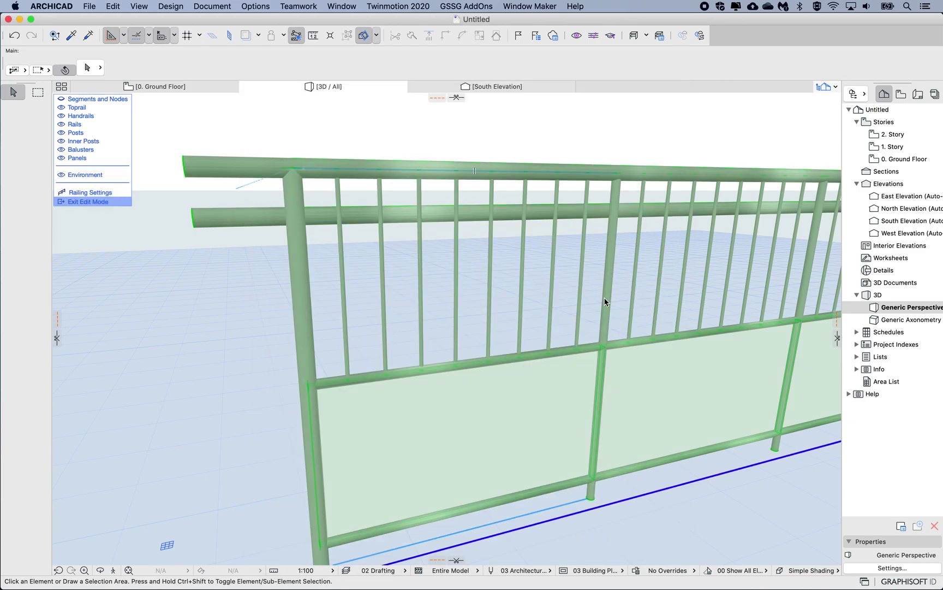
Set the maximum length of the railing's equally distributed baluster pattern to 200 and apply the change
{"action": "scroll", "coordinate": [604, 297], "scroll_direction": "down", "scroll_amount": 5}
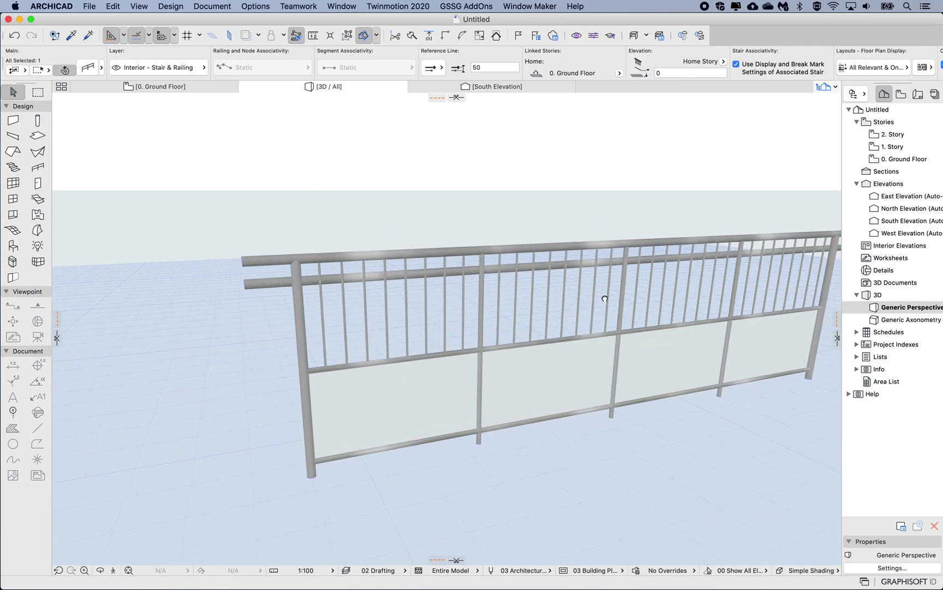
{"action": "scroll", "coordinate": [604, 298], "scroll_direction": "up", "scroll_amount": 5}
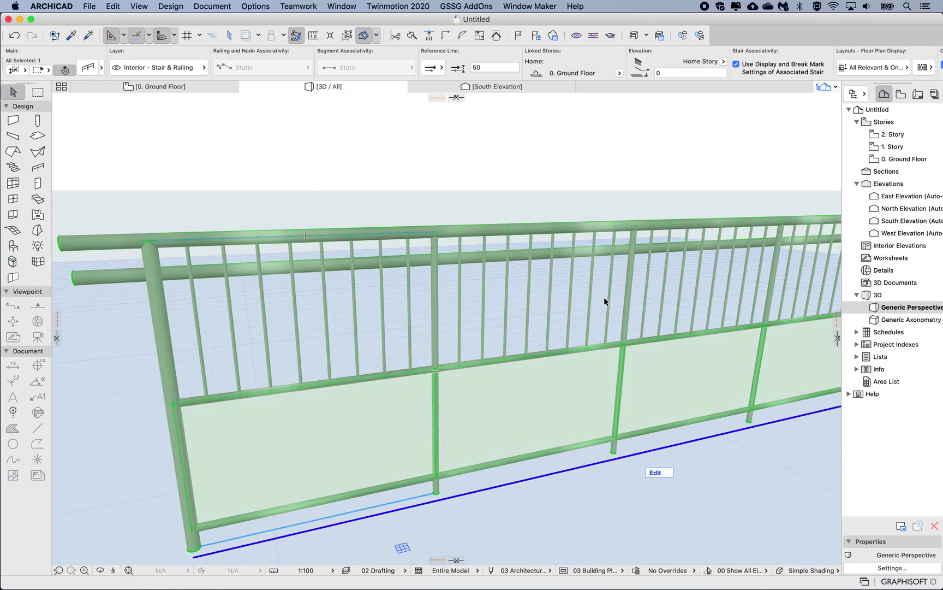
{"action": "key", "text": "super+t"}
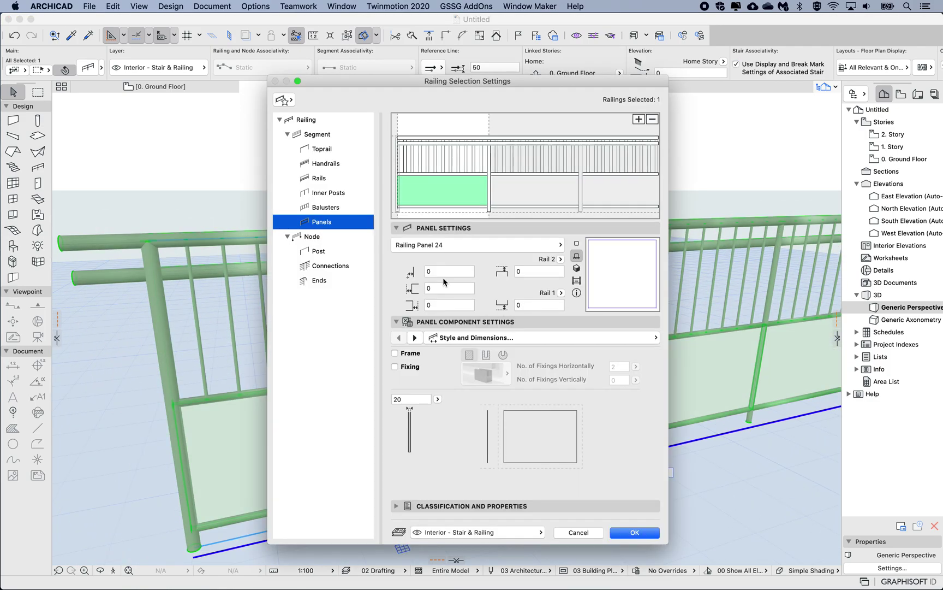
{"action": "left_click", "coordinate": [419, 157]}
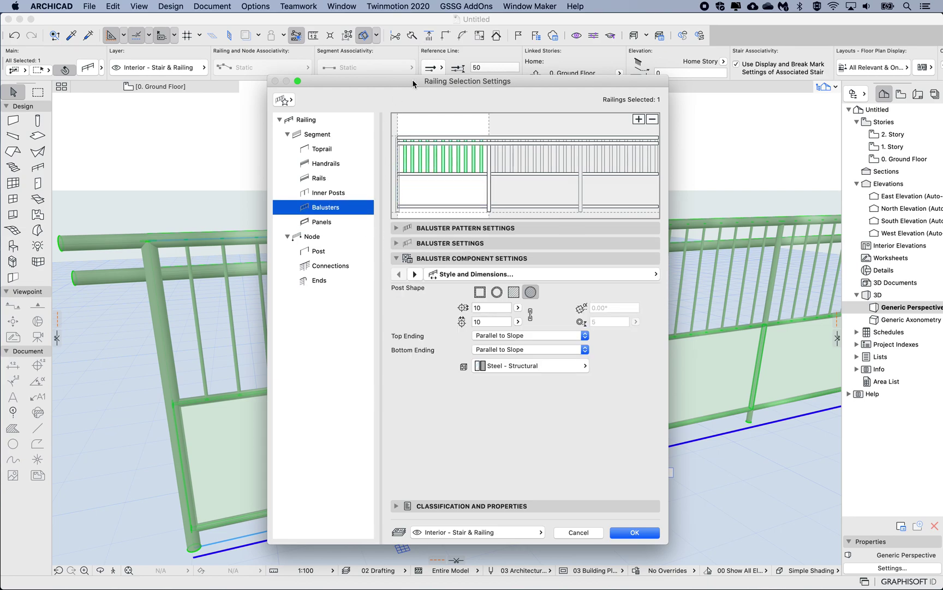
{"action": "left_click_drag", "start_coordinate": [412, 81], "coordinate": [532, 82]}
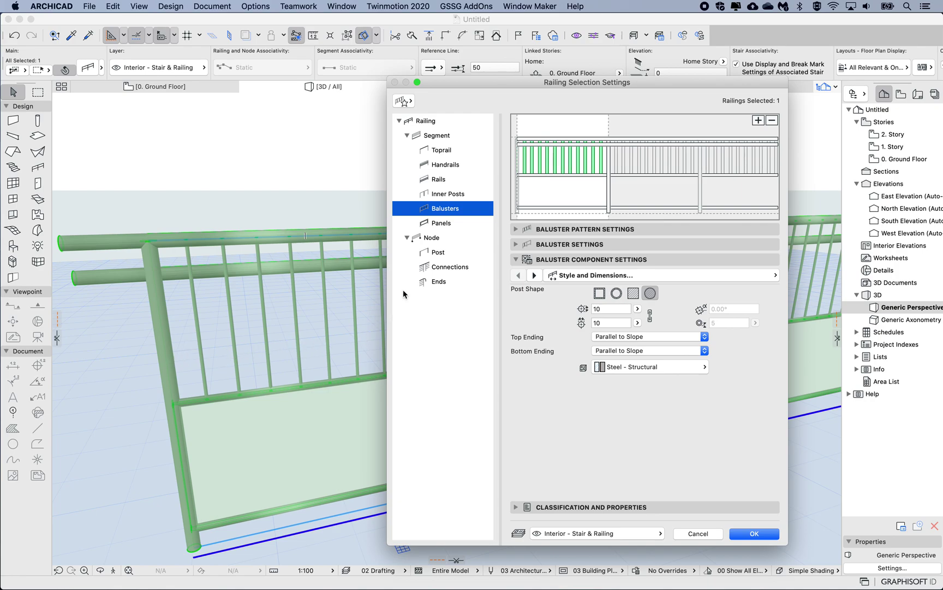
{"action": "left_click", "coordinate": [562, 230]}
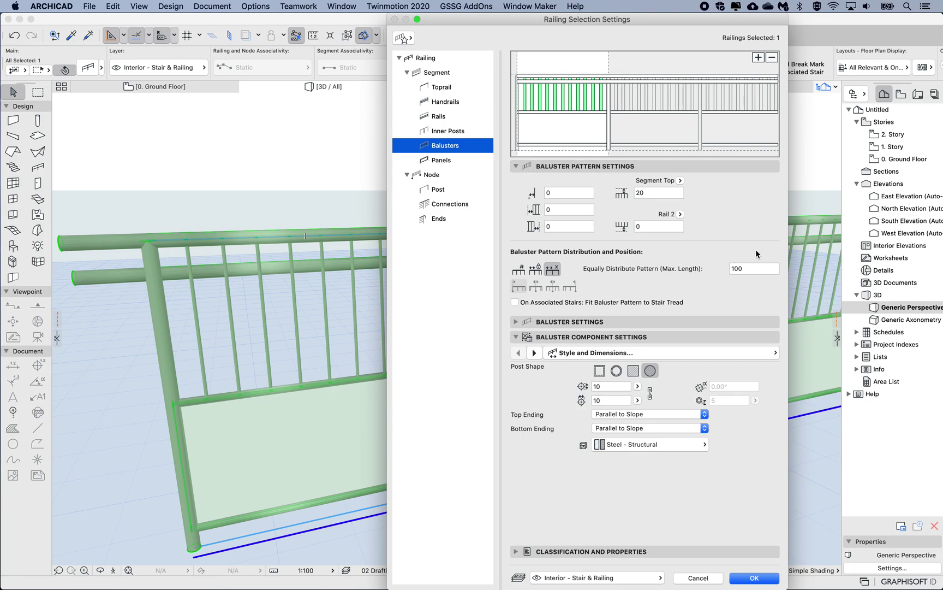
{"action": "left_click", "coordinate": [547, 323]}
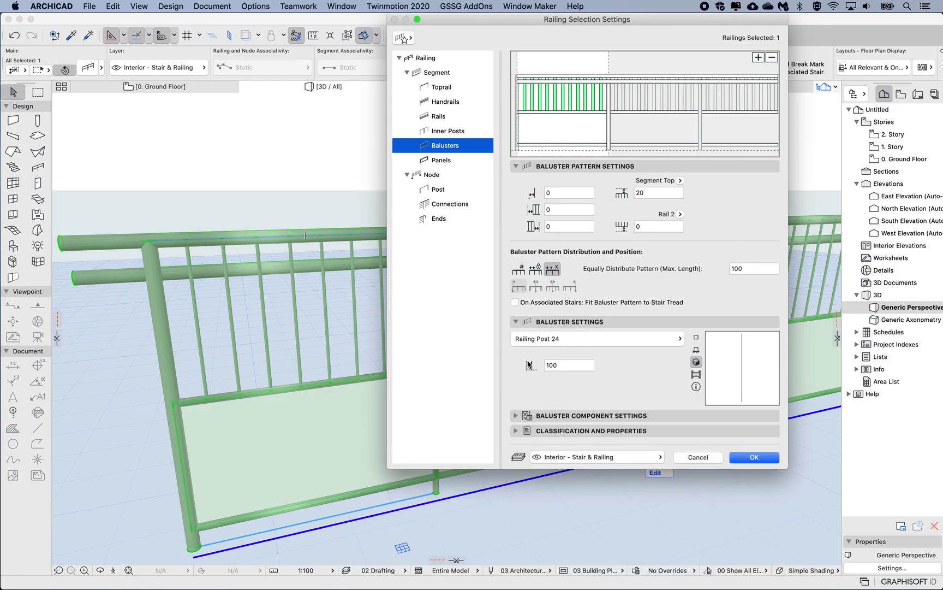
{"action": "double_click", "coordinate": [751, 269]}
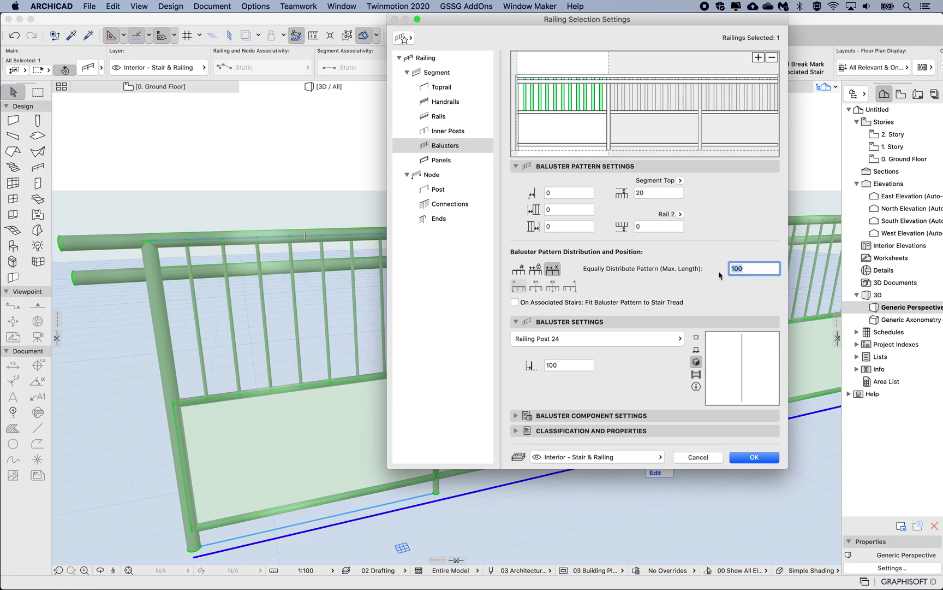
{"action": "type", "text": "200"}
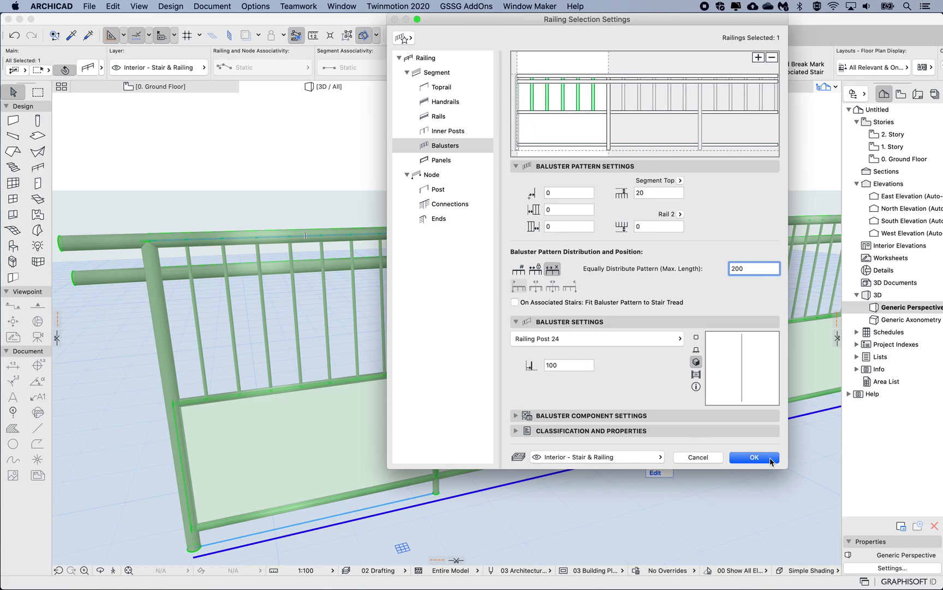
{"action": "left_click", "coordinate": [753, 457]}
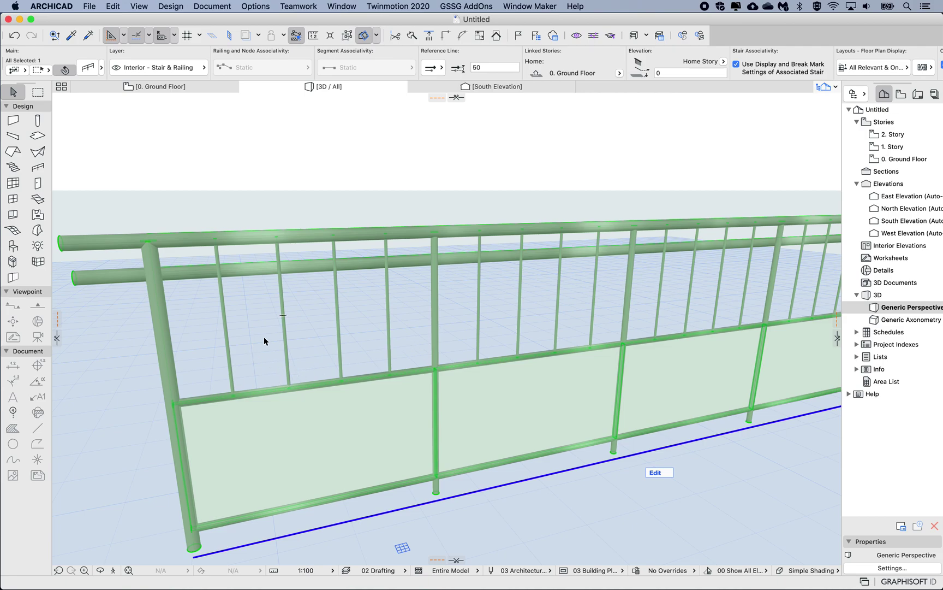
Set the offset value in the baluster settings for Railing Post 24 to 50 and apply it to the railing
{"action": "double_click", "coordinate": [437, 343]}
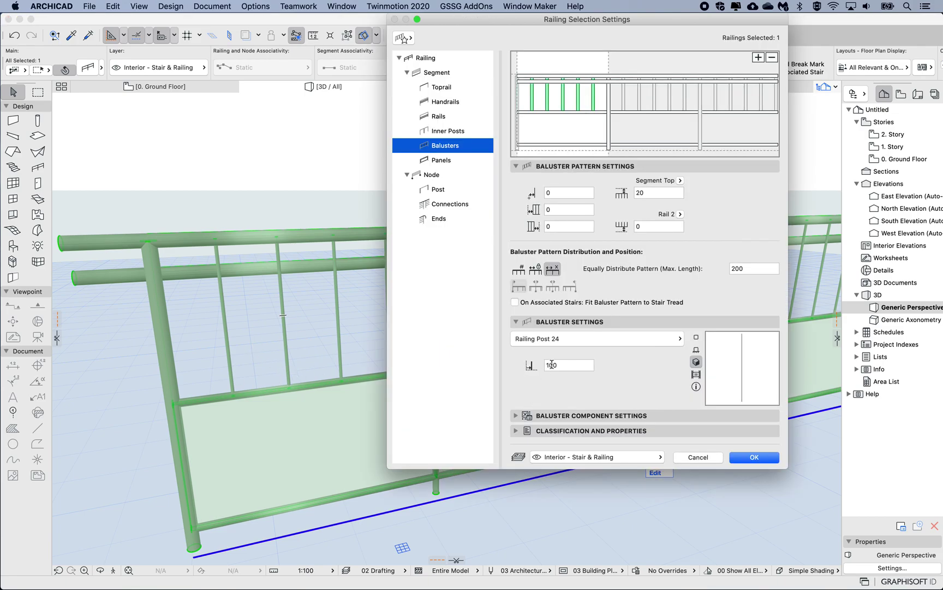
{"action": "type", "text": "50"}
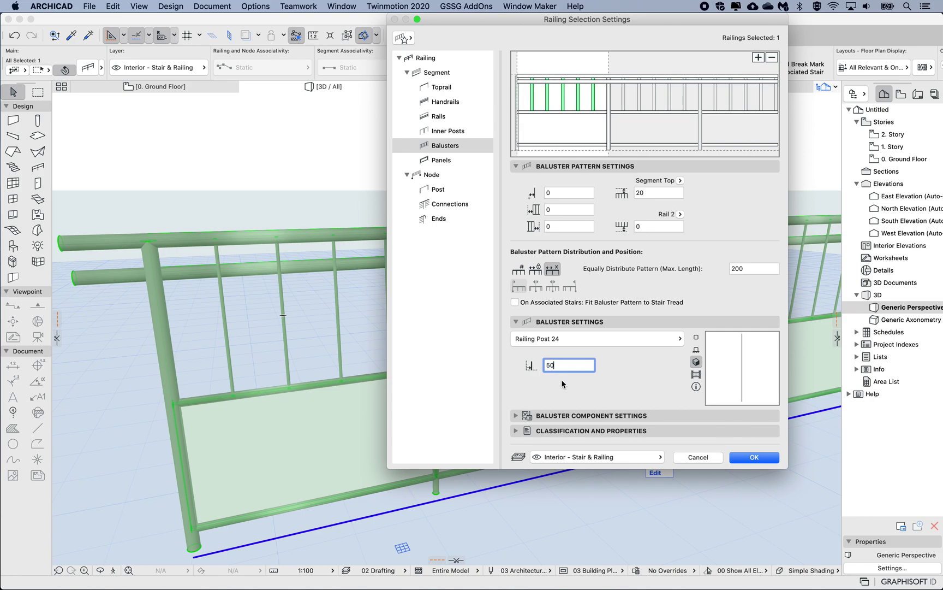
{"action": "left_click", "coordinate": [749, 457]}
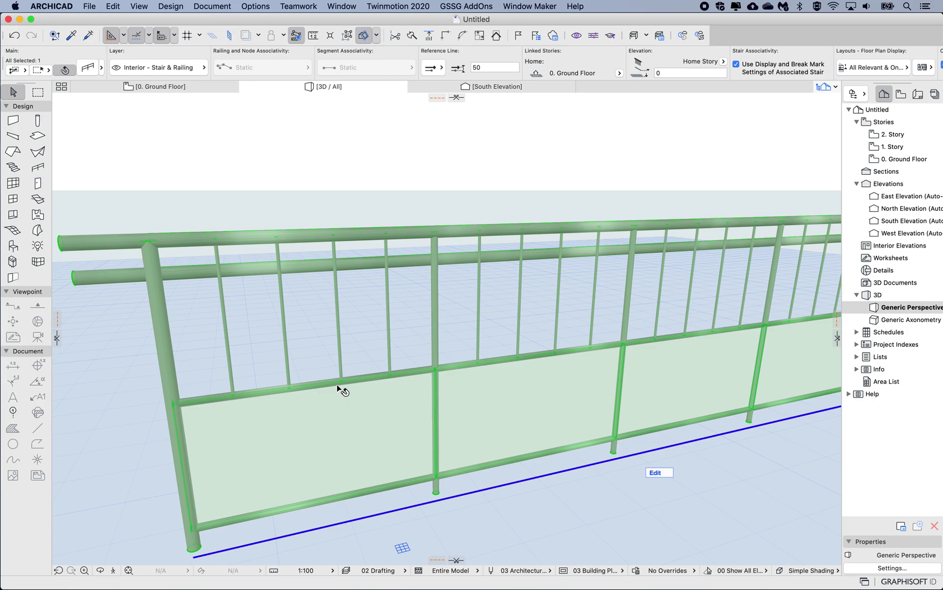
Compare the railing's panel and baluster settings without changing them, and clear the railing selection
{"action": "double_click", "coordinate": [389, 316]}
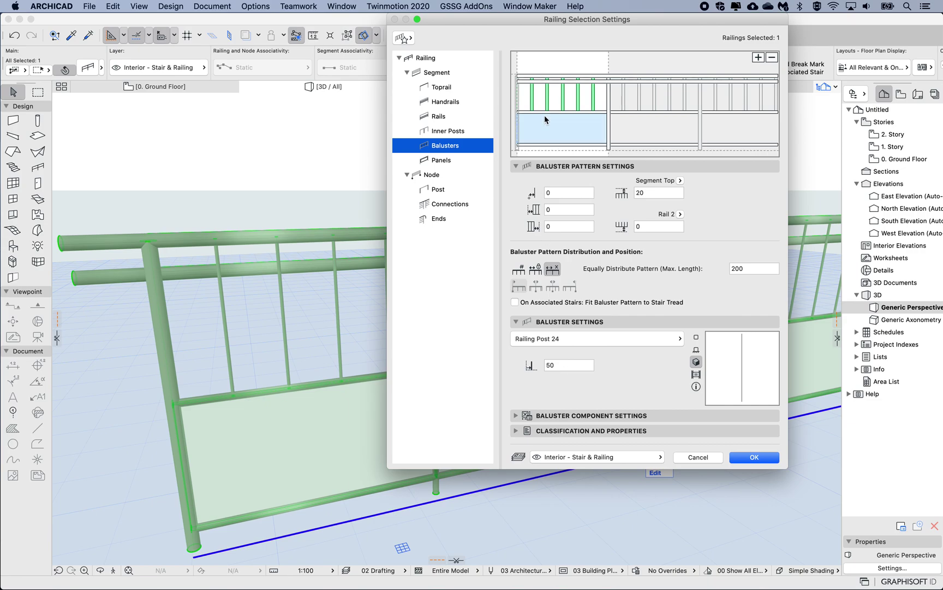
{"action": "left_click", "coordinate": [567, 133]}
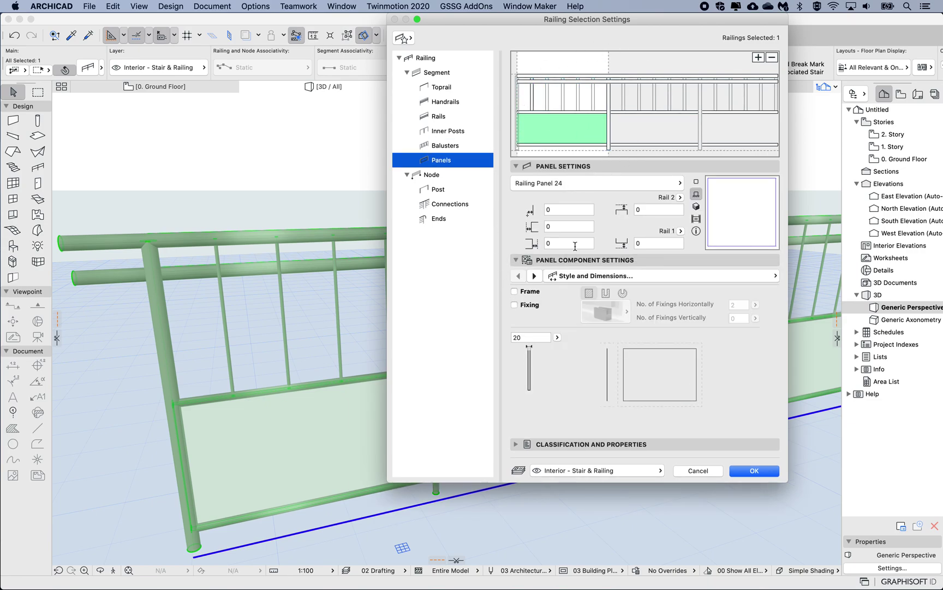
{"action": "left_click", "coordinate": [567, 108]}
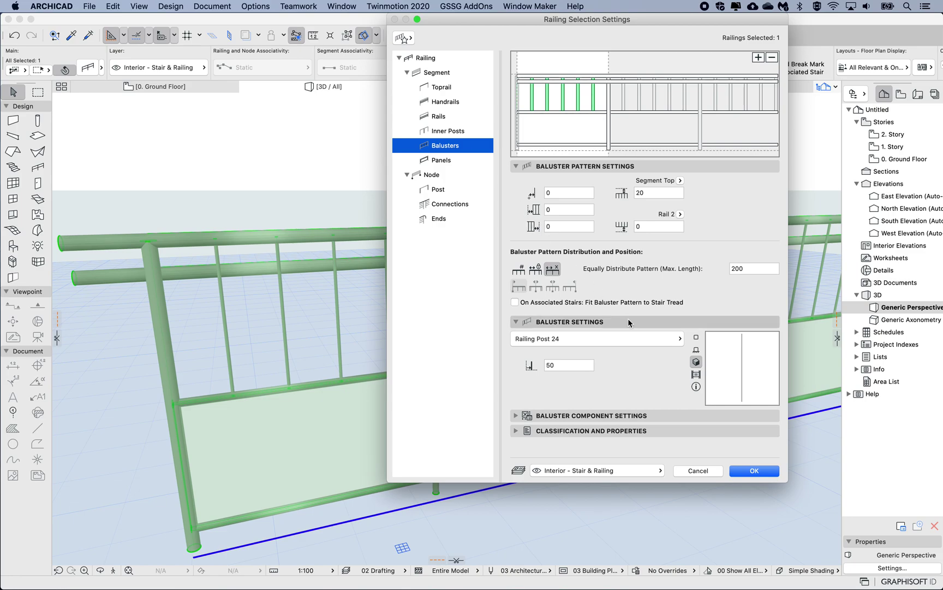
{"action": "left_click", "coordinate": [702, 472]}
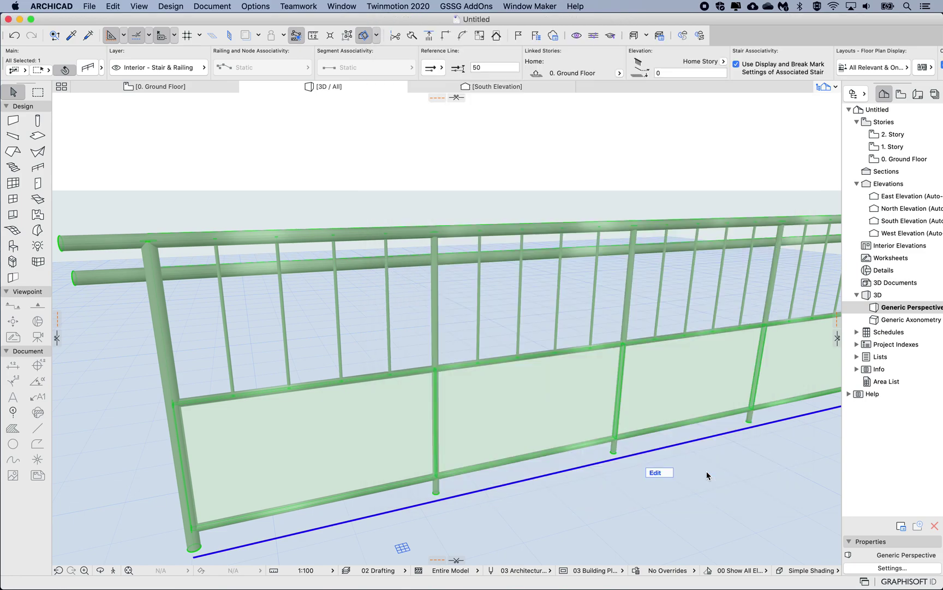
{"action": "scroll", "coordinate": [538, 295], "scroll_direction": "down", "scroll_amount": 3}
{"action": "left_click", "coordinate": [587, 191]}
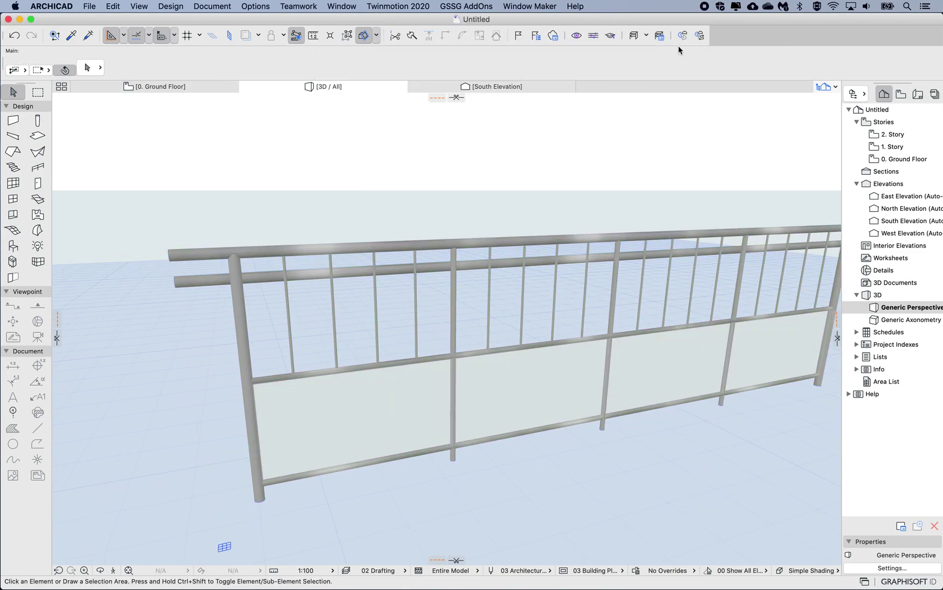